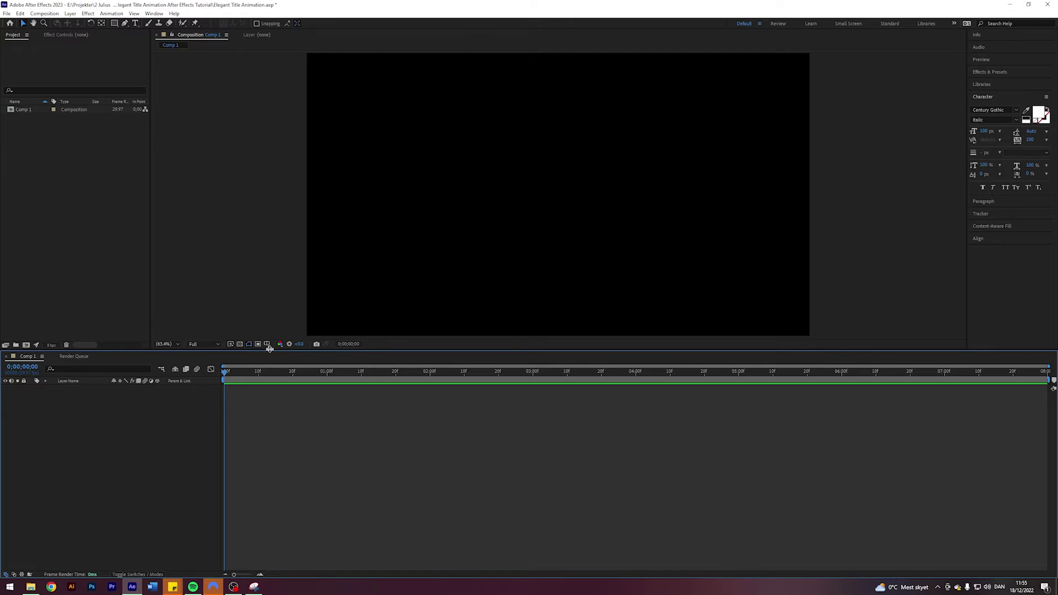
Create a text layer reading 'Elegant' in the composition.
key(ctrl+t)
click(377, 199)
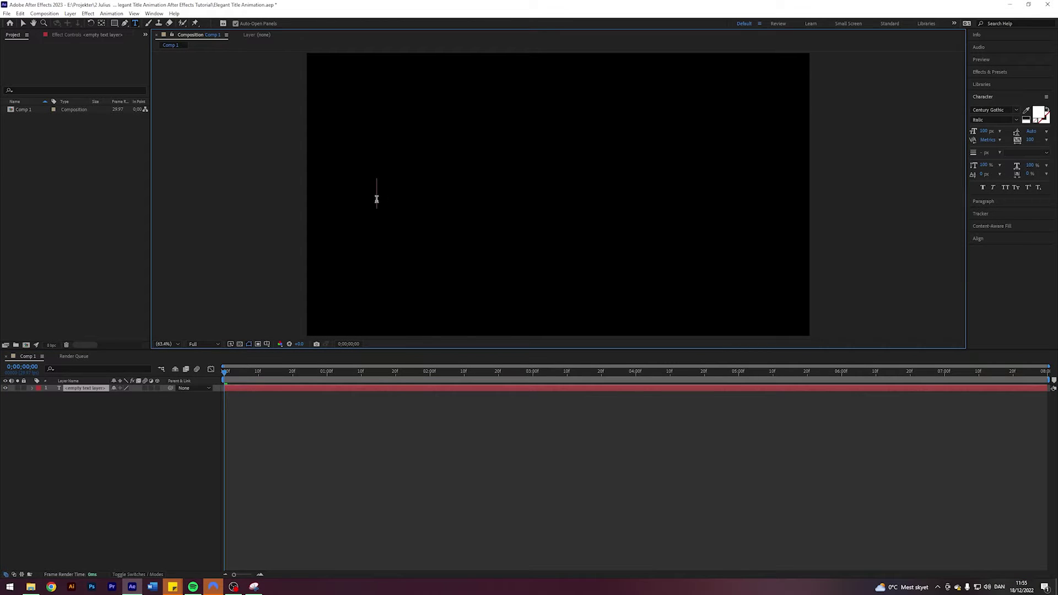
text(e)
key(BackSpace)
text(Elegant)
key(Escape)
key(v)
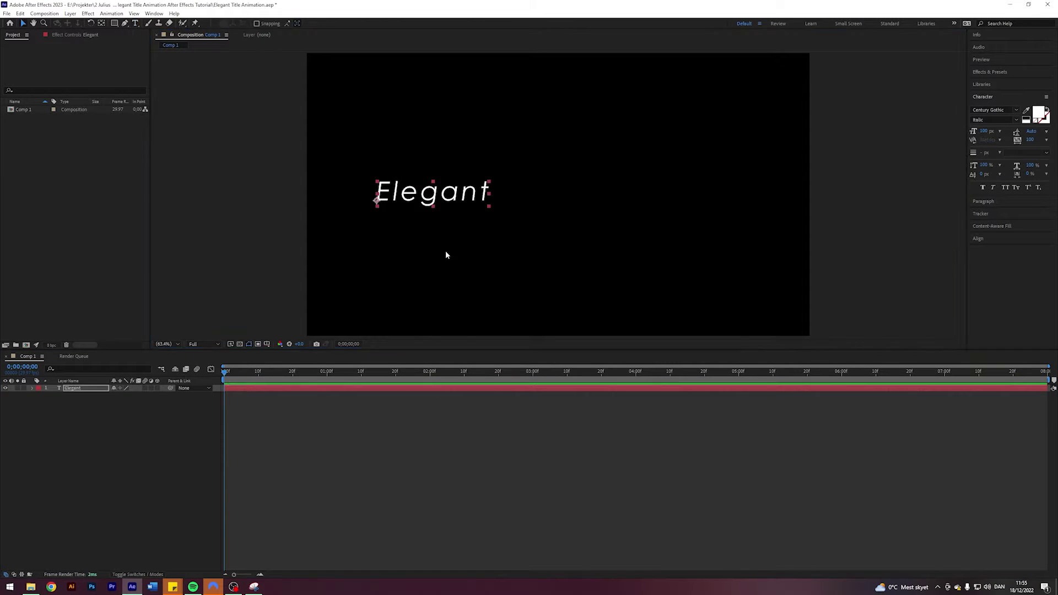
Set the title's font to Eras Demi ITC at size 120.
click(990, 110)
text(ERAS)
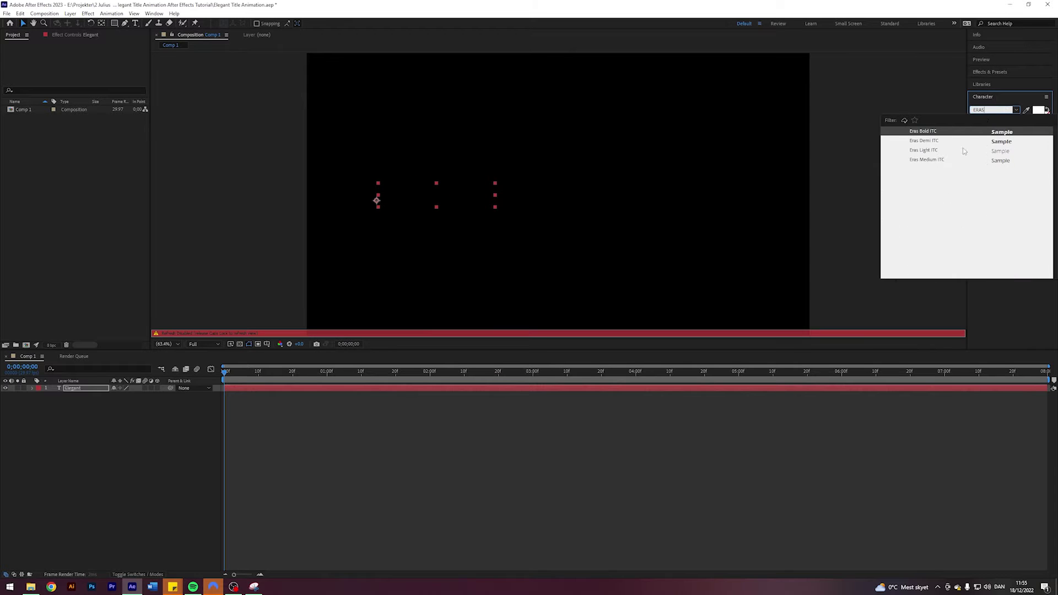
click(929, 142)
click(986, 131)
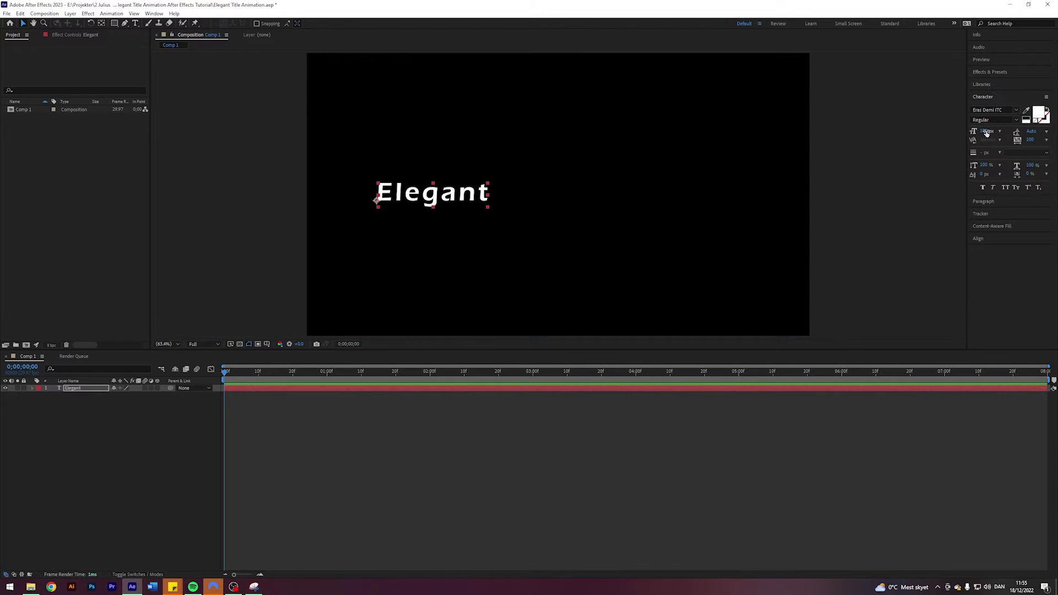
text(120)
key(Return)
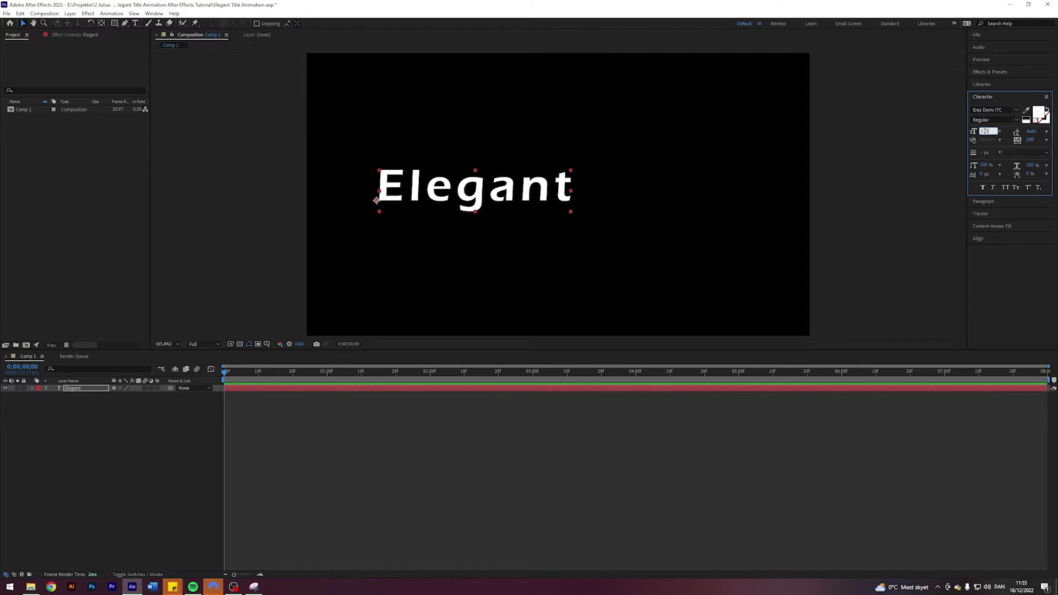
Set tracking to 200 and centre the title horizontally in the composition.
key(Tab)
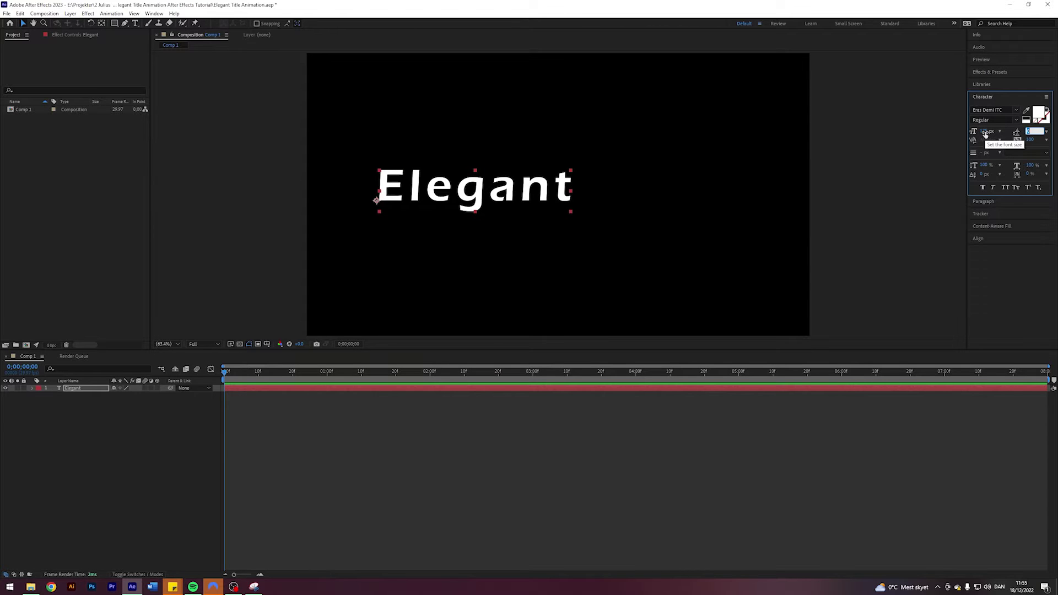
key(Tab)
text(200)
key(Return)
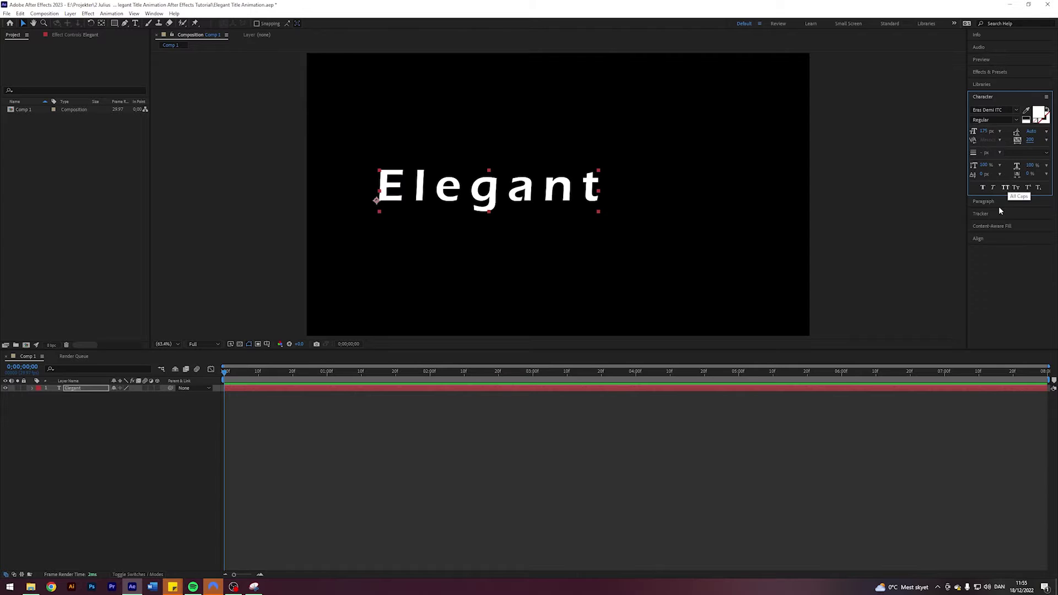
click(987, 236)
click(990, 167)
Align 'Elegant' to vertical centre, snap its anchor to the text centre with Ctrl+Alt+Home, and expand the layer.
click(1032, 167)
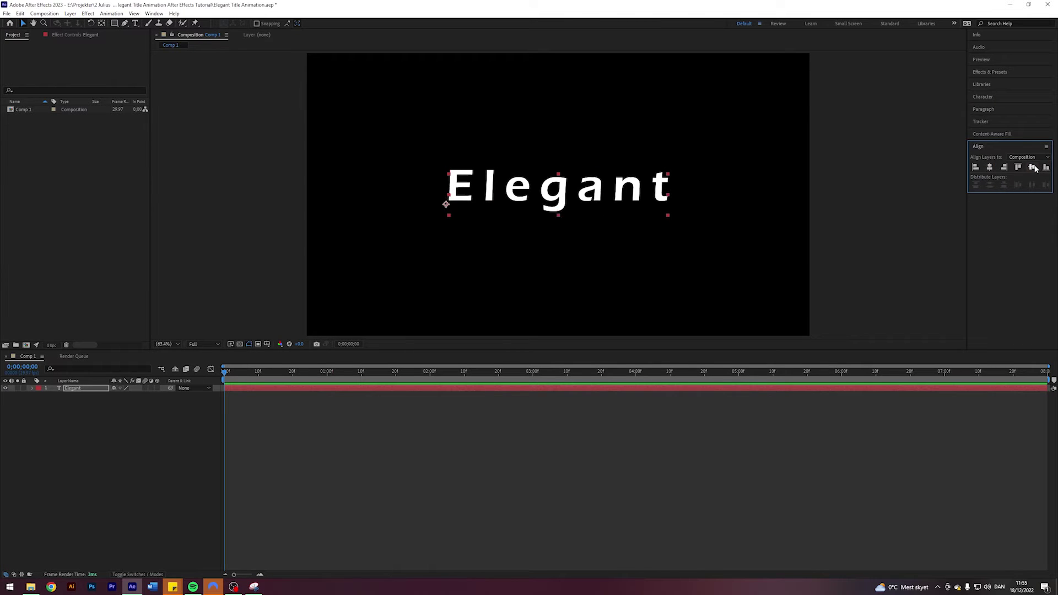
click(102, 23)
key(ctrl+alt+Home)
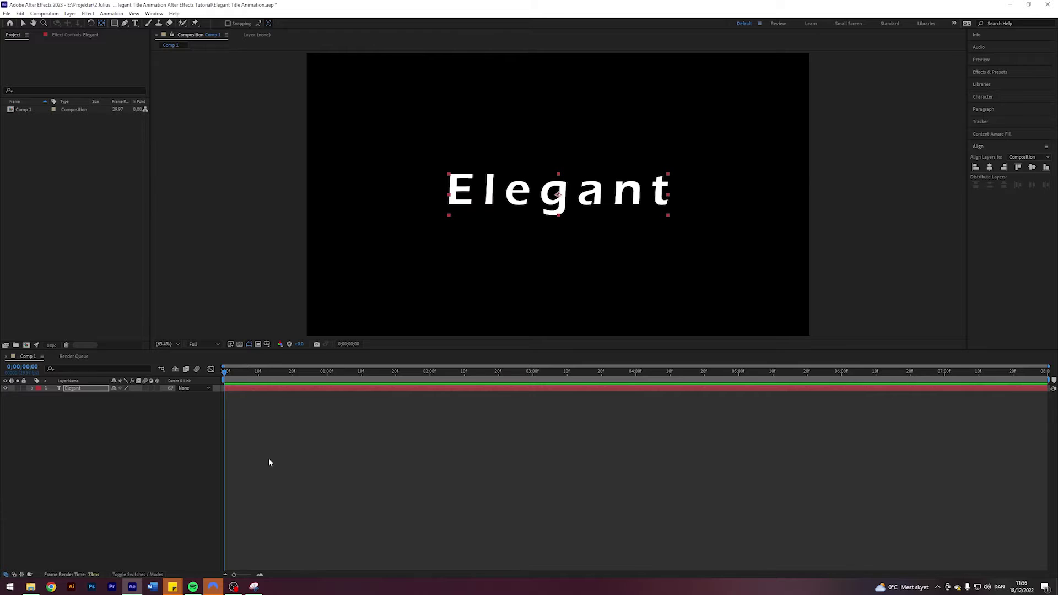
click(31, 389)
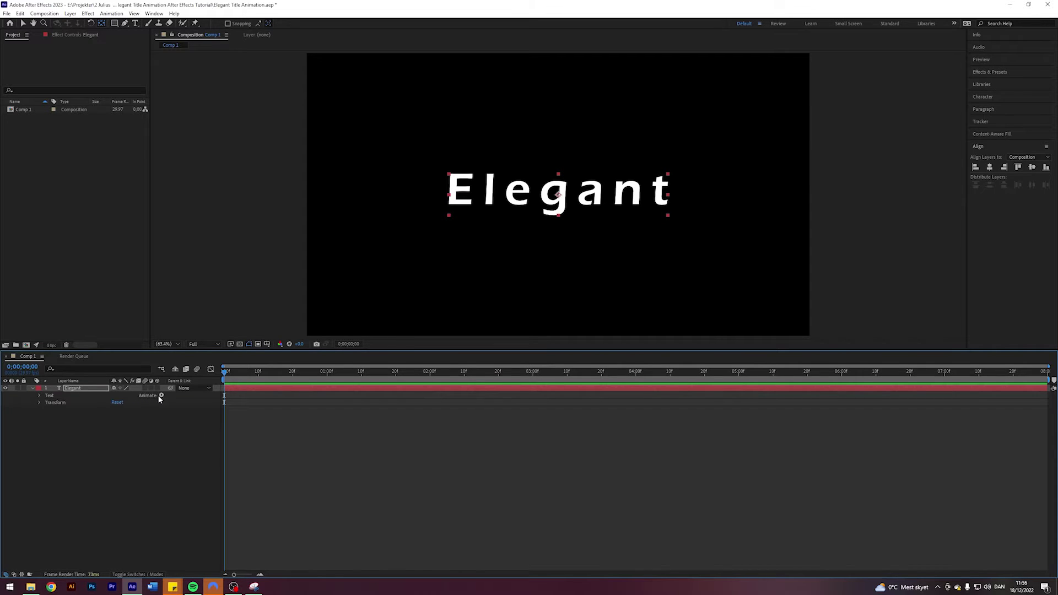
Add a Position text animator to the title and add Opacity to it.
click(161, 396)
click(197, 417)
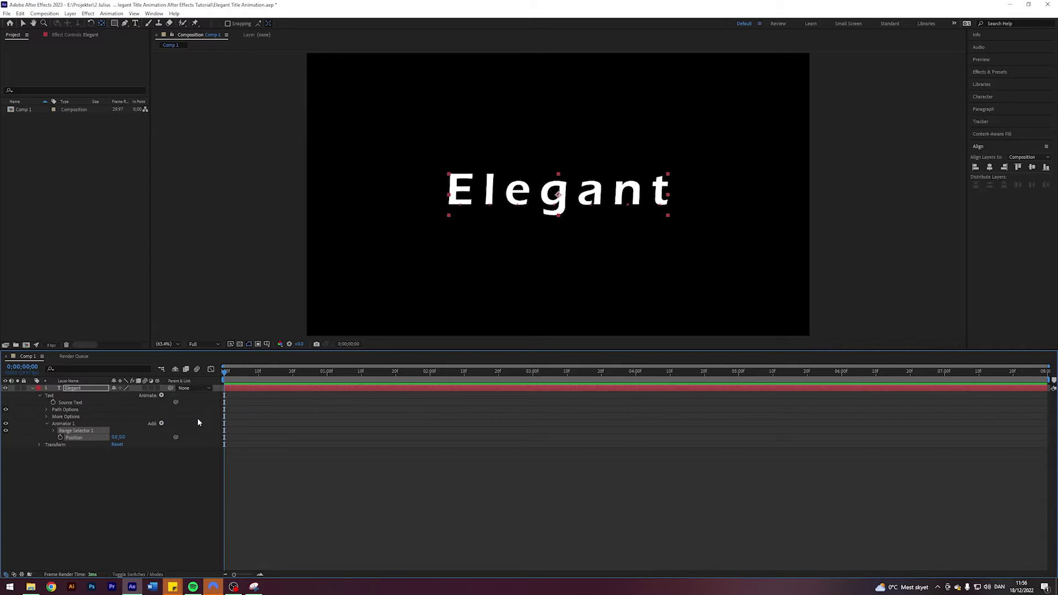
click(161, 423)
mouse_move(182, 426)
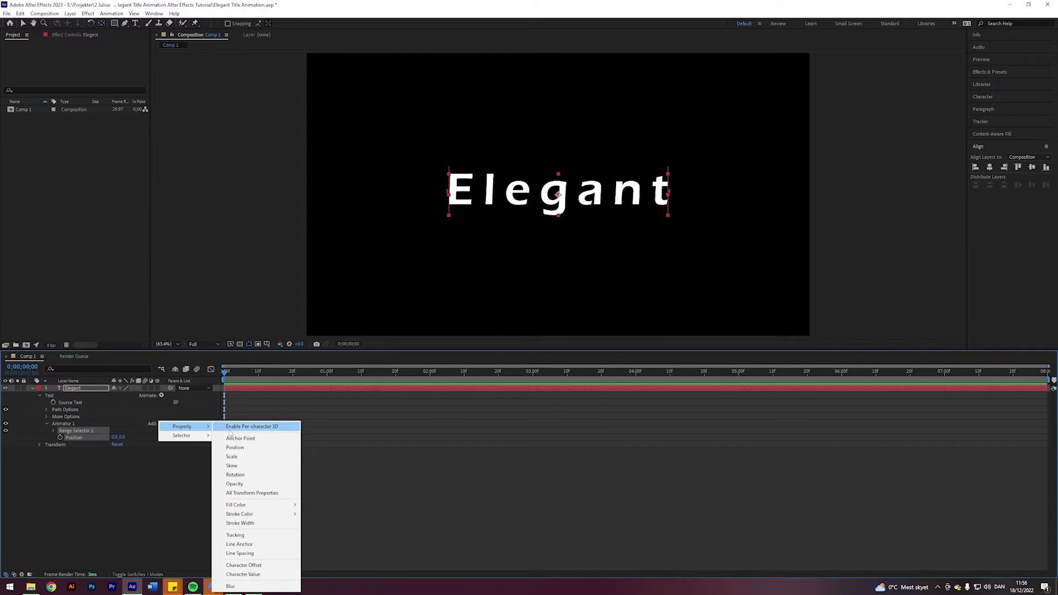
click(260, 484)
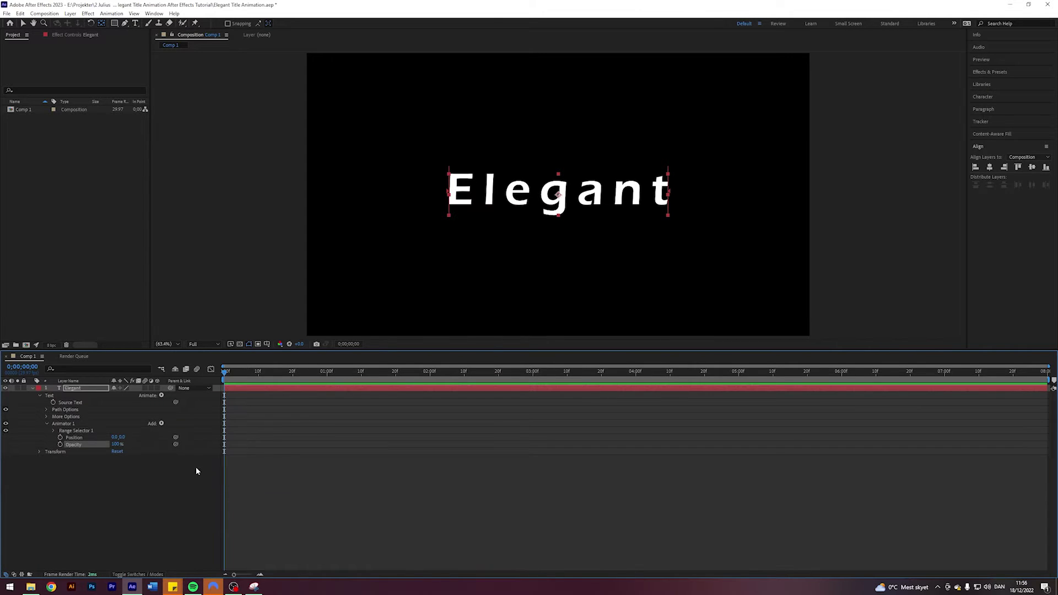
Add Line Anchor, Tracking and Blur properties to Animator 1.
click(162, 424)
mouse_move(182, 427)
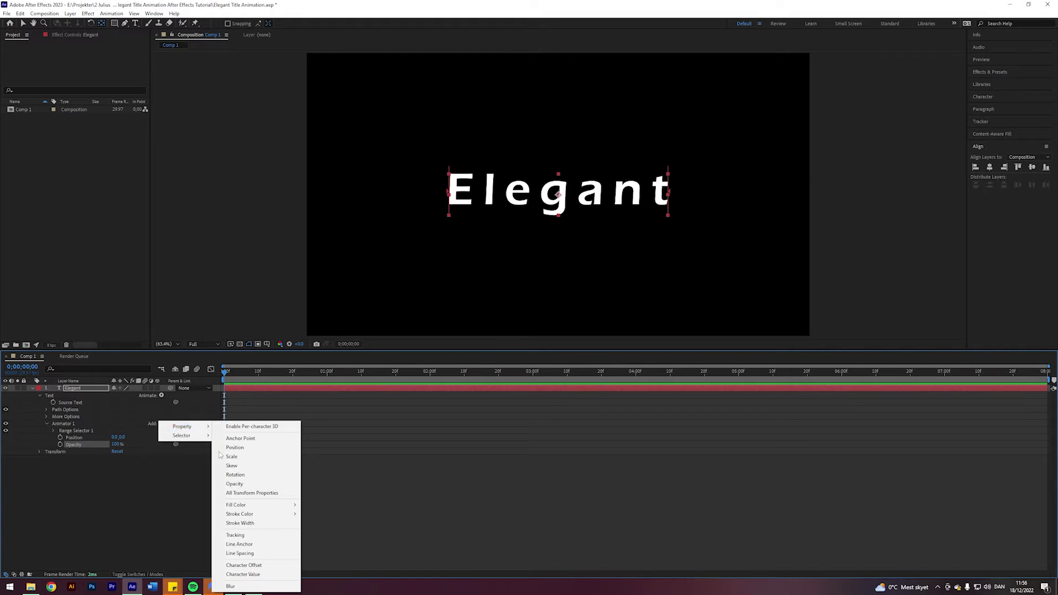
click(251, 545)
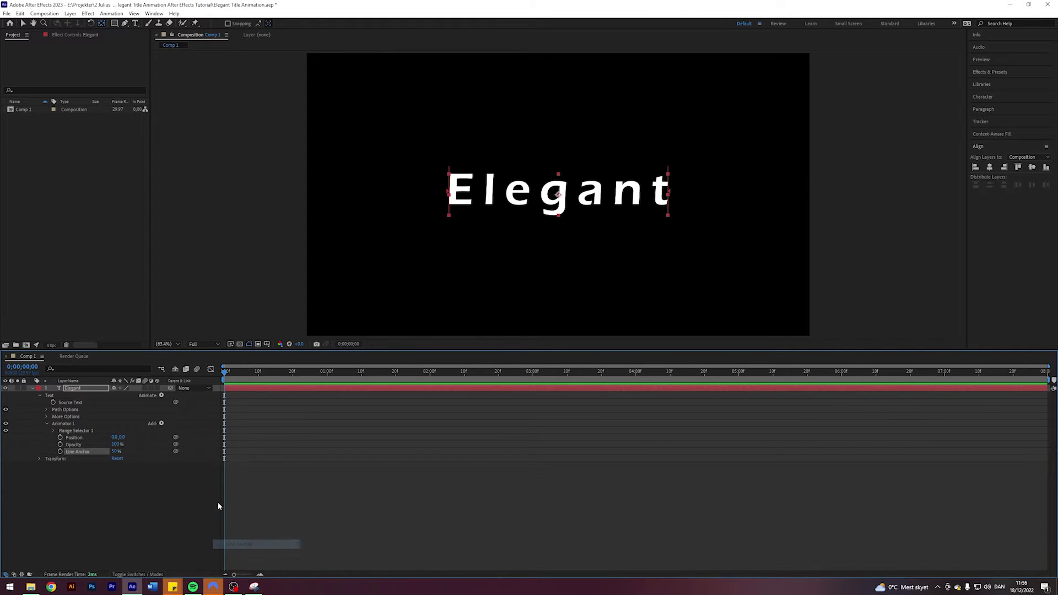
click(161, 423)
mouse_move(178, 429)
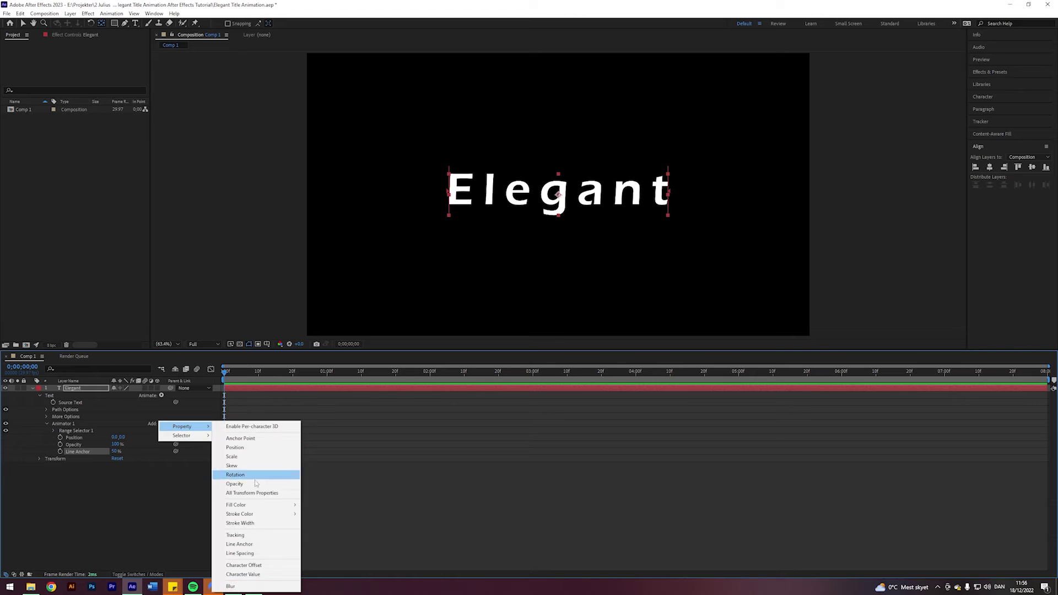
click(235, 535)
click(161, 423)
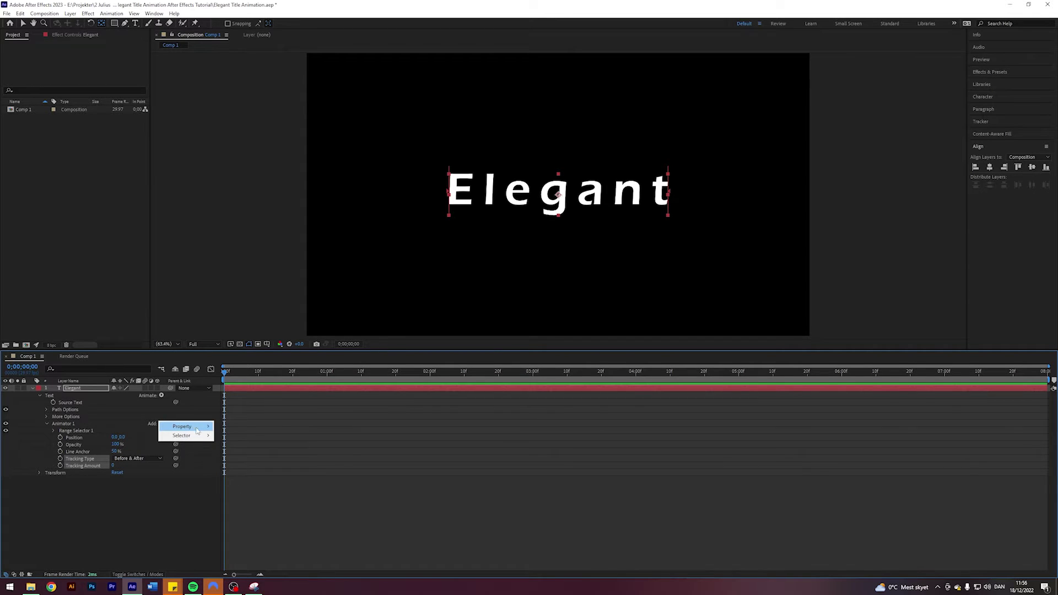
mouse_move(193, 427)
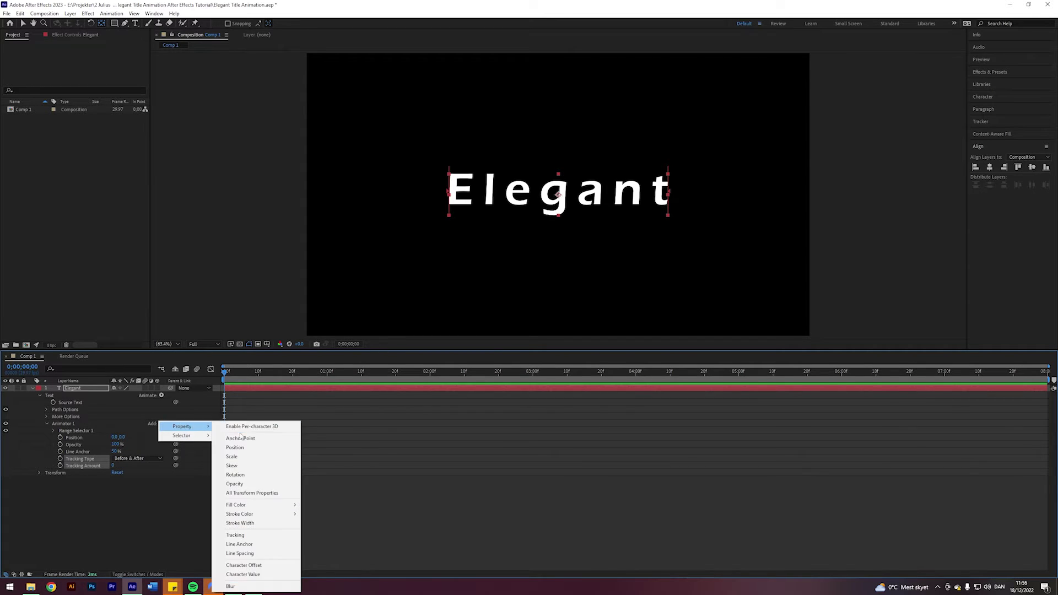
click(234, 586)
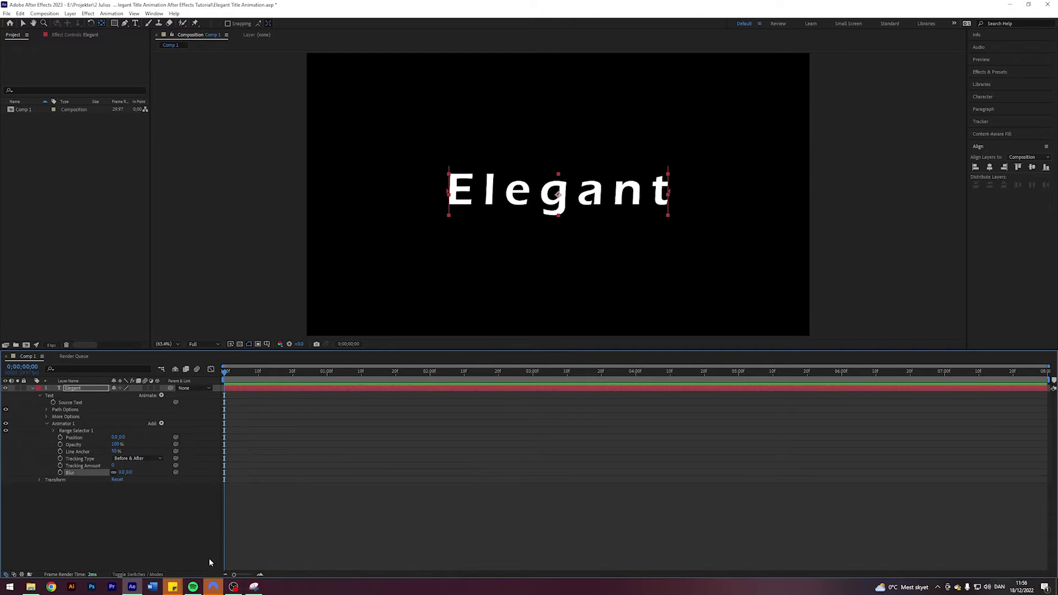
Offset the letters upward in Position, with Tracking Amount -70 and Blur 25.
click(122, 438)
text(-150)
key(Return)
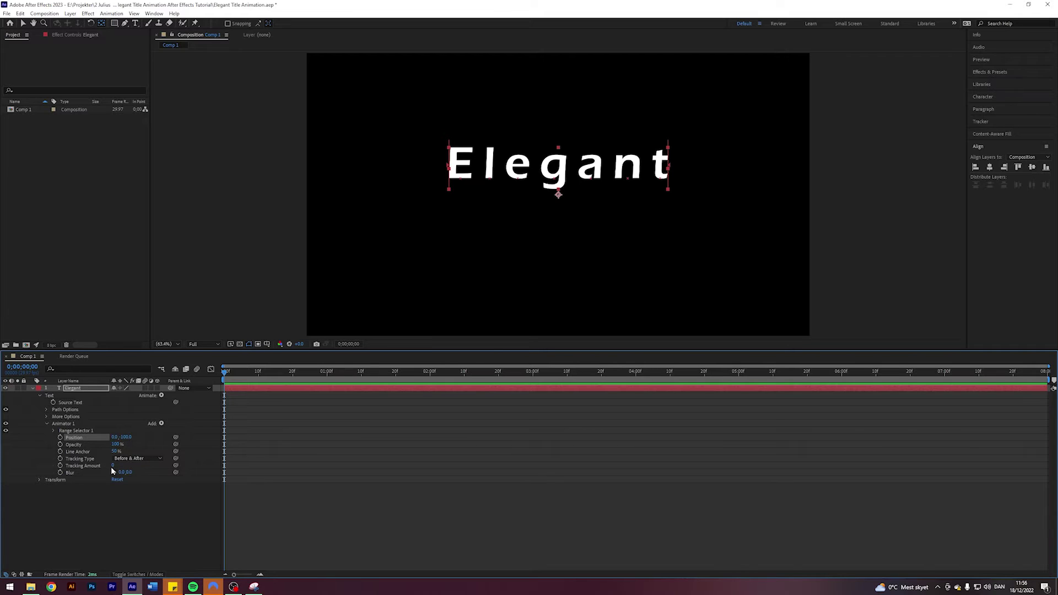
click(112, 466)
text(-70)
key(Return)
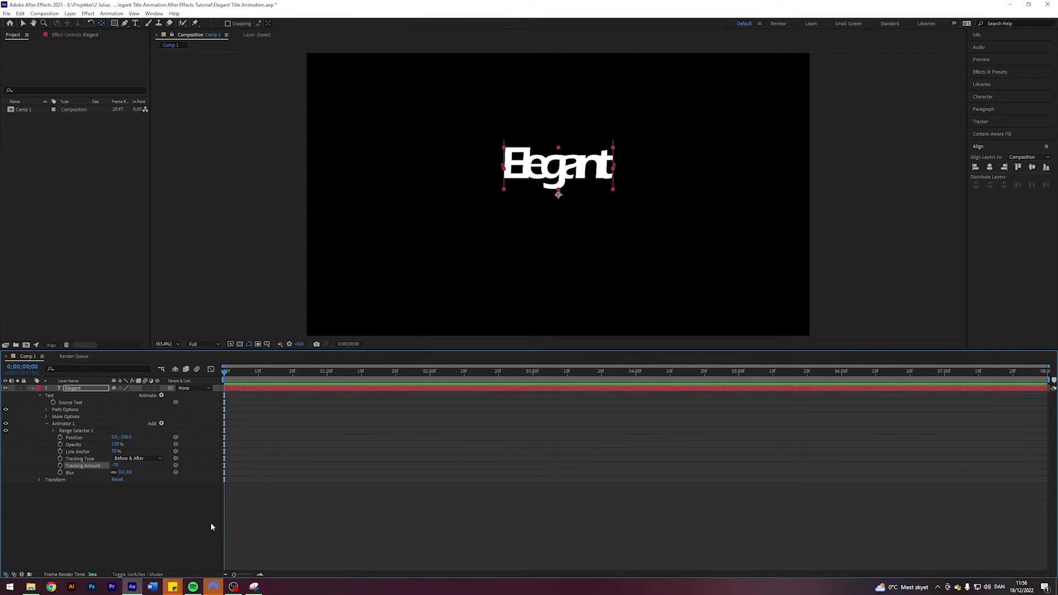
click(121, 472)
text(25)
click(148, 508)
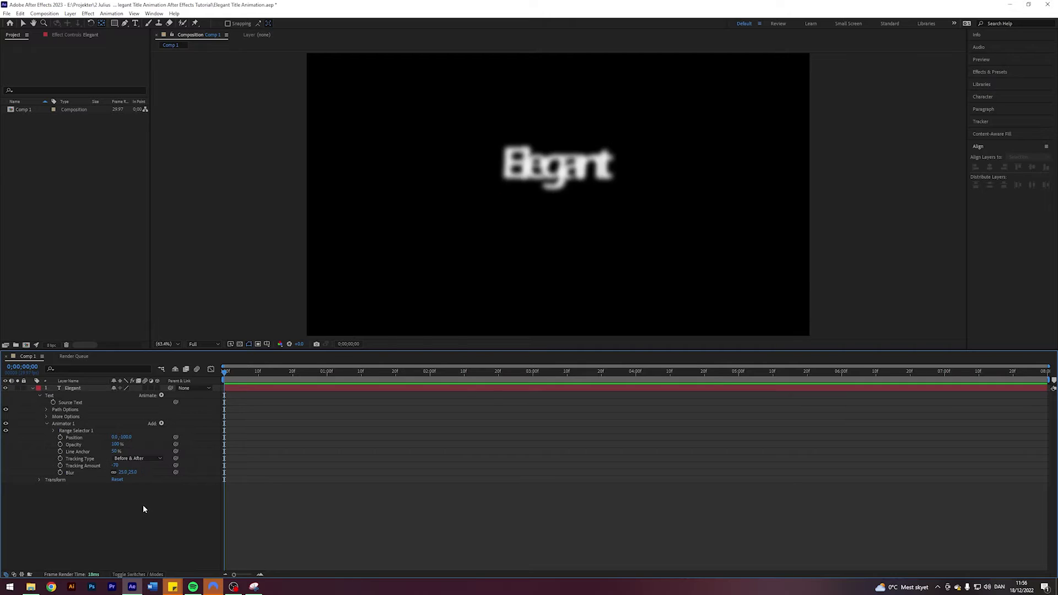
Change Tracking Amount to -100 and Opacity to 0%, hiding the title.
click(116, 466)
text(-100)
key(Return)
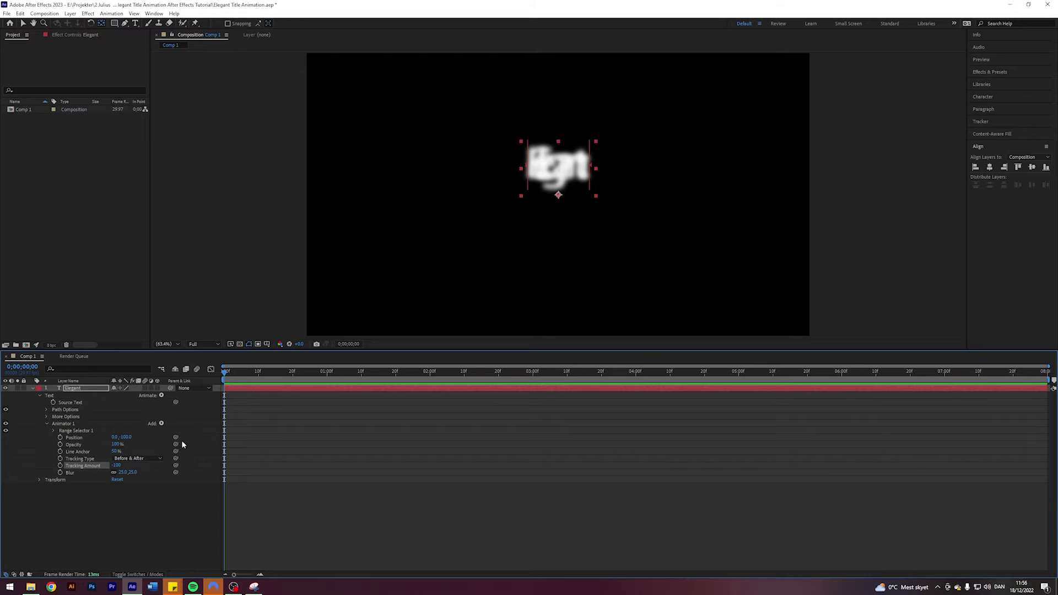
click(116, 445)
text(0)
key(Return)
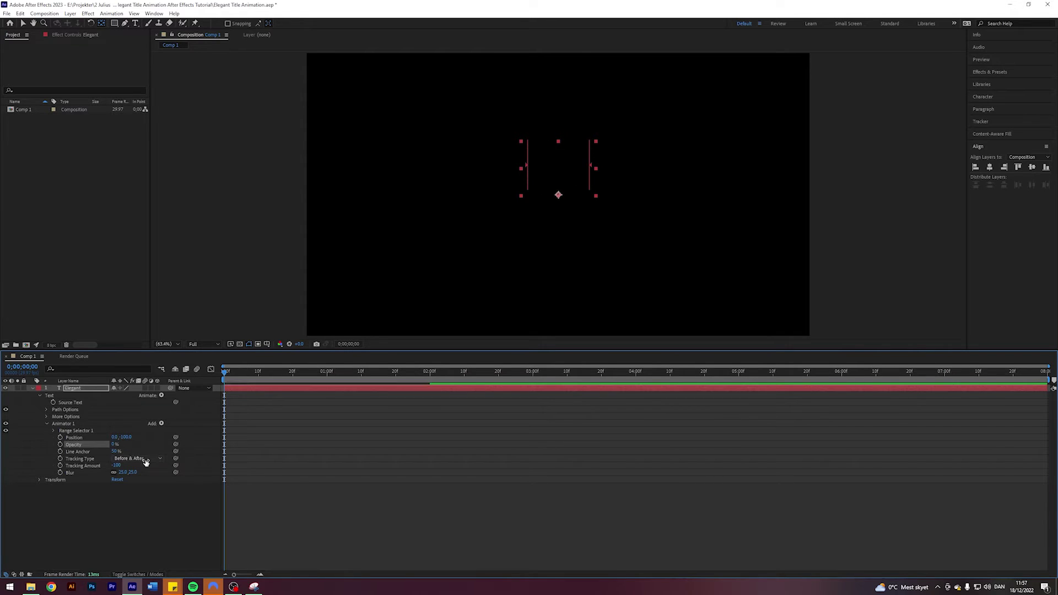
click(54, 431)
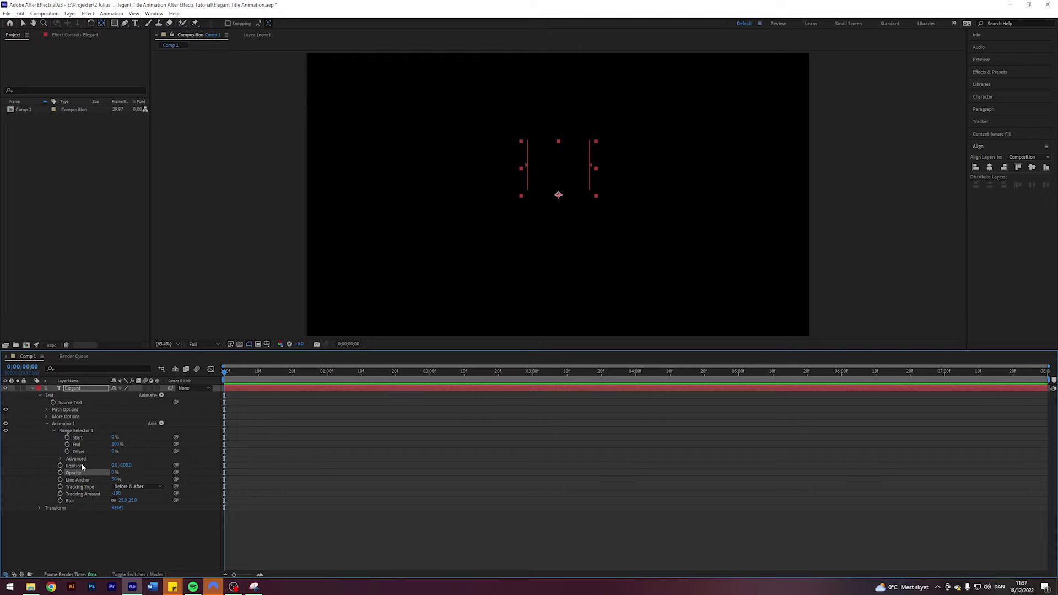
Keyframe the range Offset from -100% at the start to 100% at frame 27, then preview.
drag(113, 452, 58, 452)
click(67, 452)
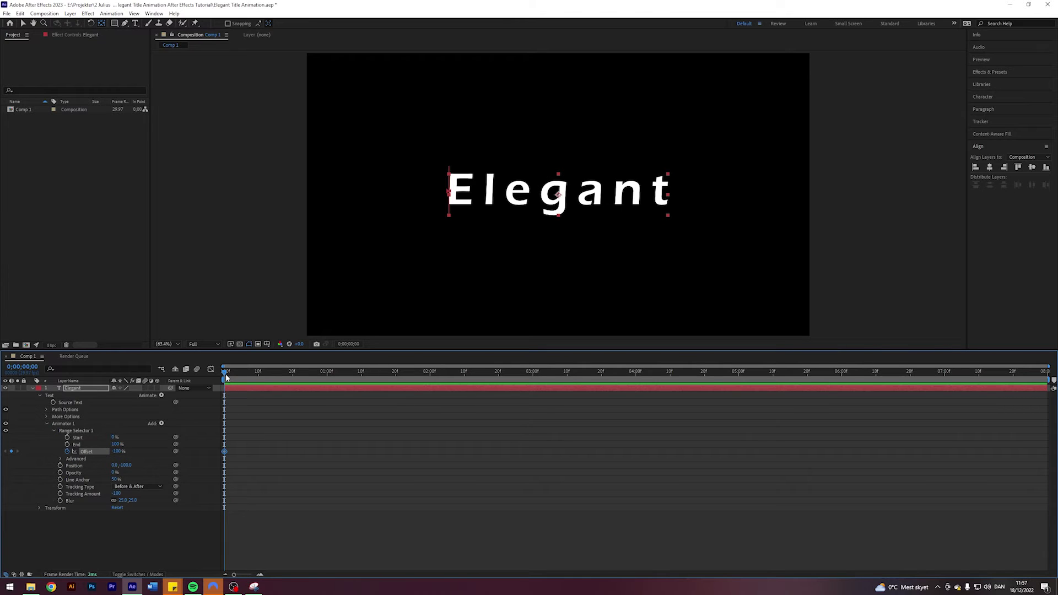
drag(225, 373, 327, 380)
drag(122, 453, 373, 454)
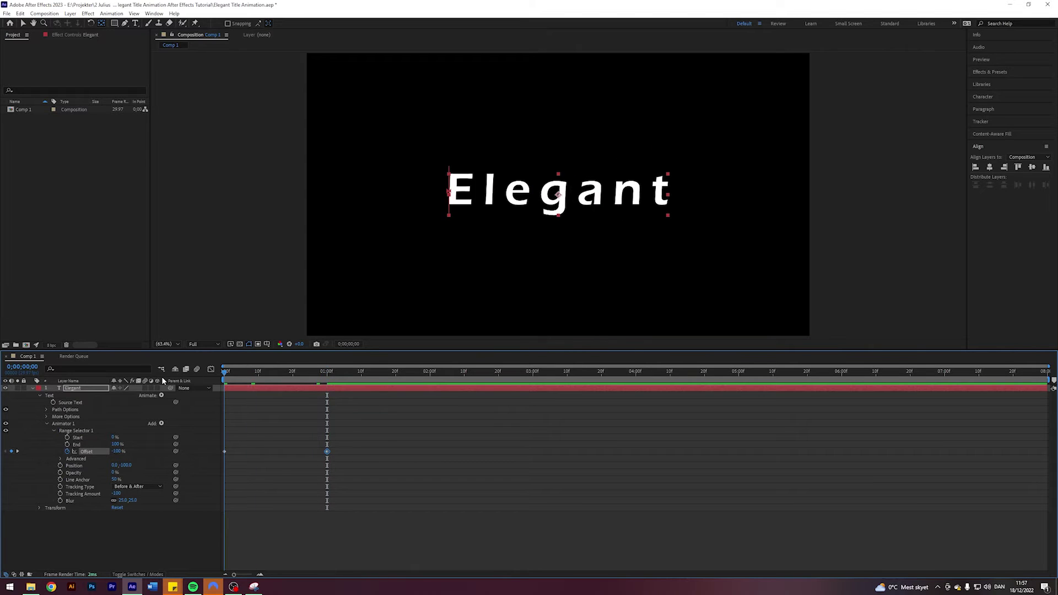
key(space)
drag(351, 373, 282, 379)
Set the range Shape to Ramp Up with Ease High 30% and Ease Low 100%.
click(60, 459)
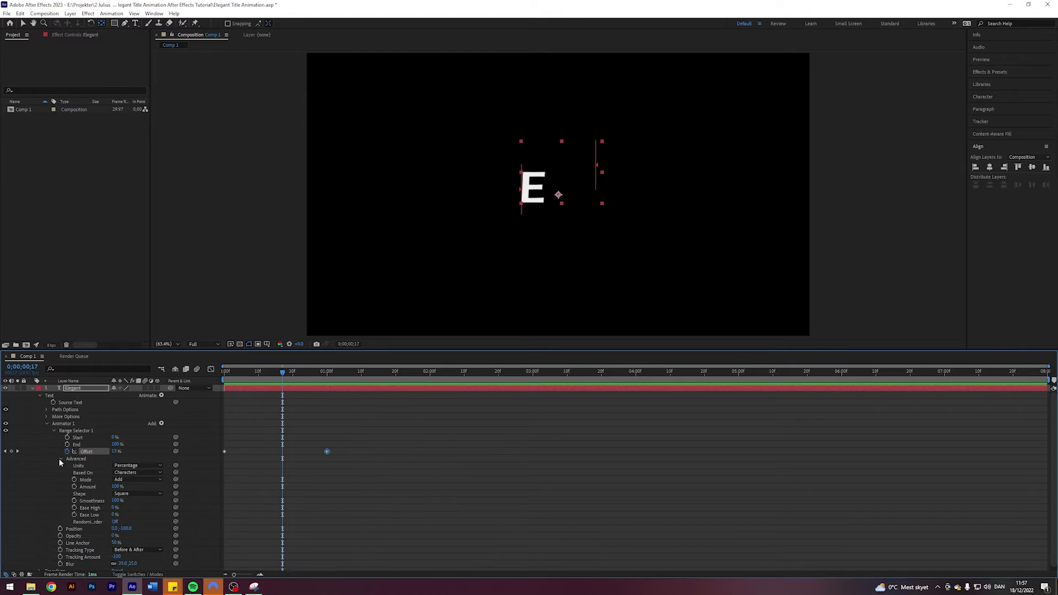
click(135, 494)
click(126, 504)
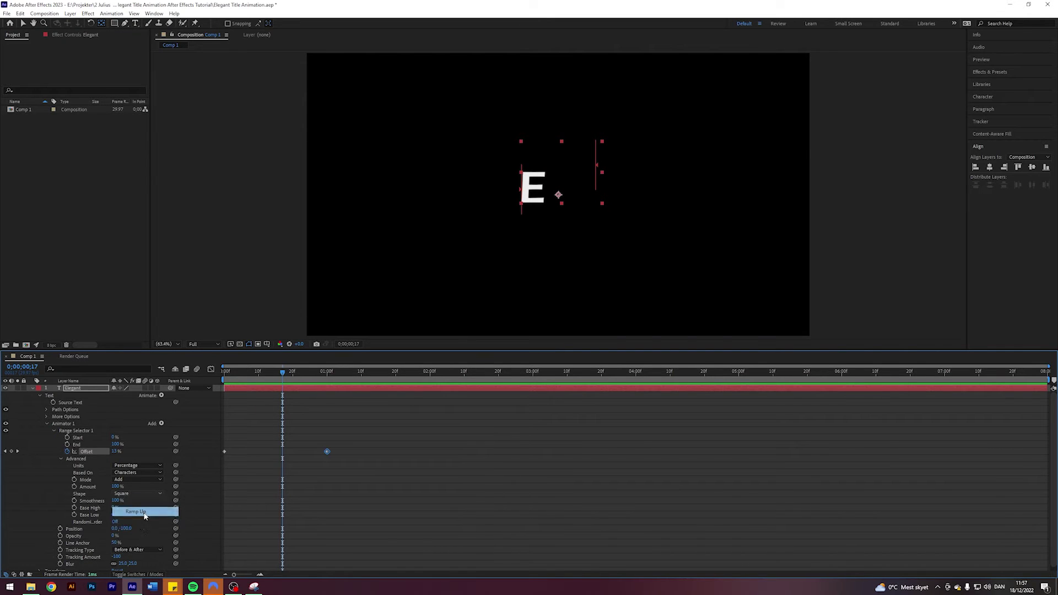
click(114, 500)
text(30)
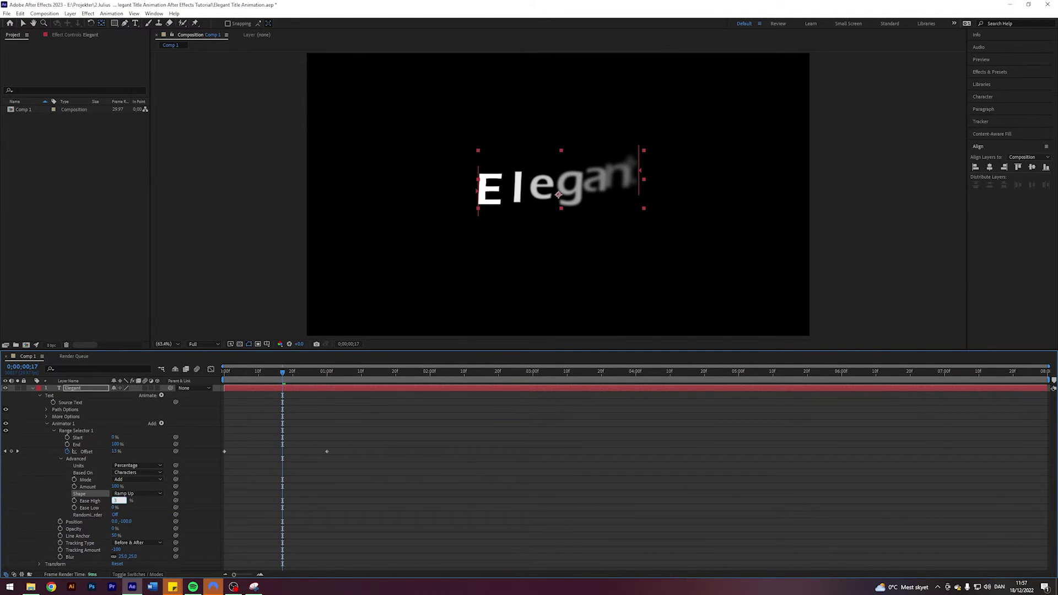
key(Tab)
text(100)
key(Return)
key(Home)
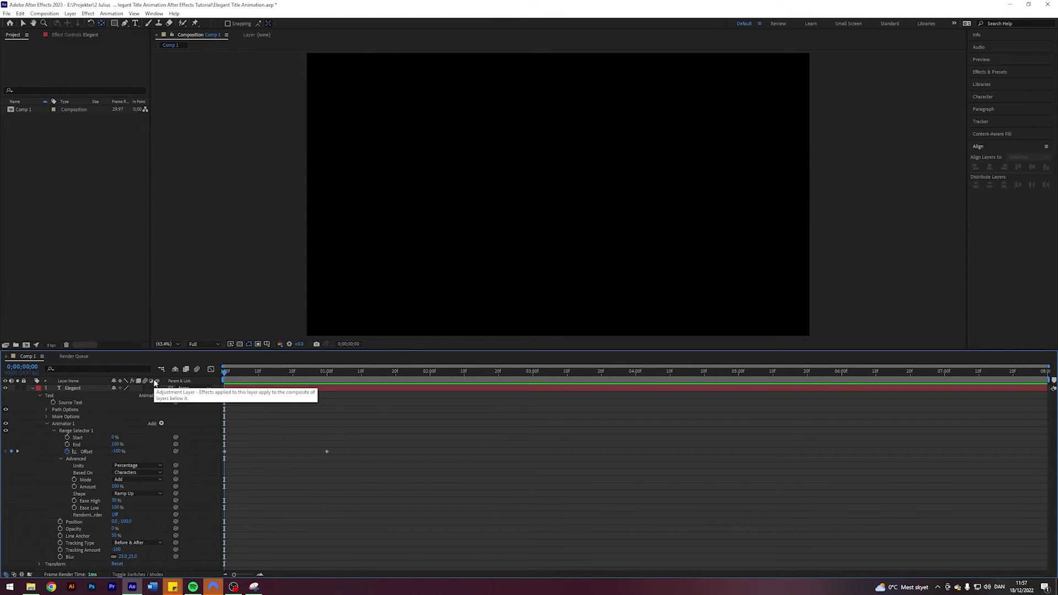
key(space)
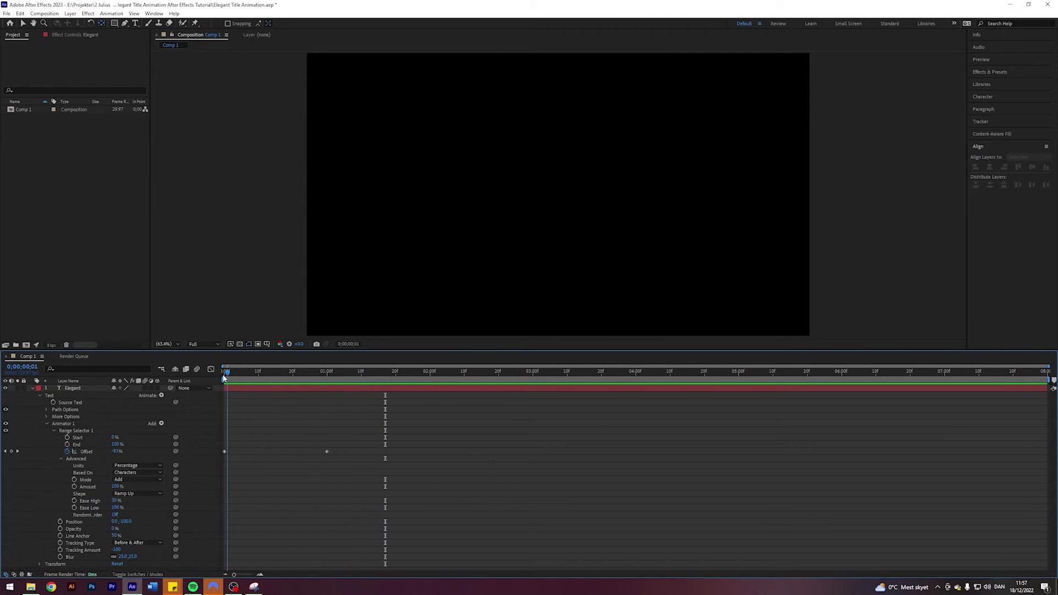
key(space)
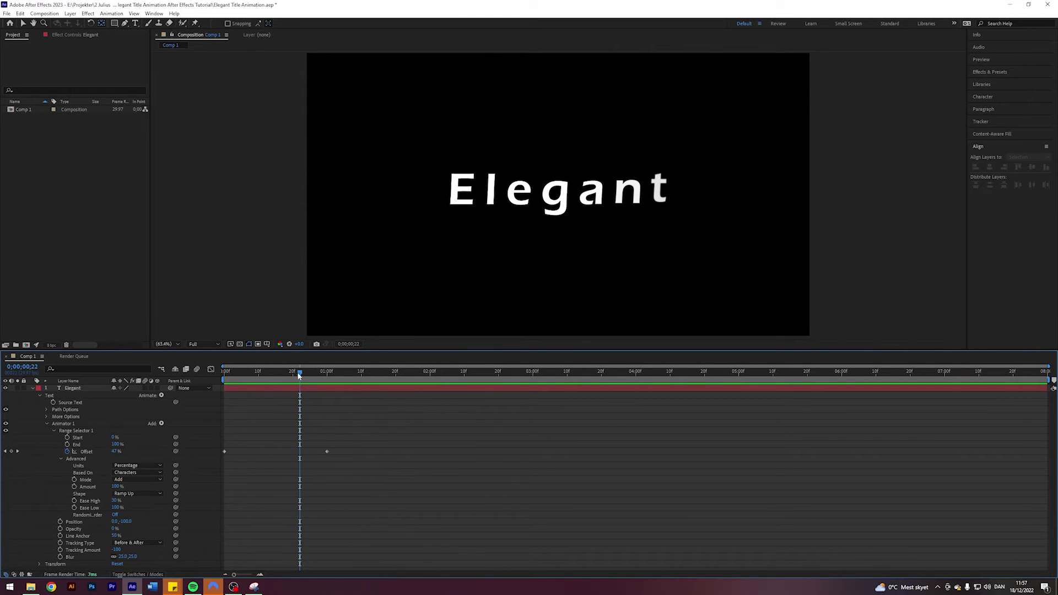
drag(297, 372, 291, 373)
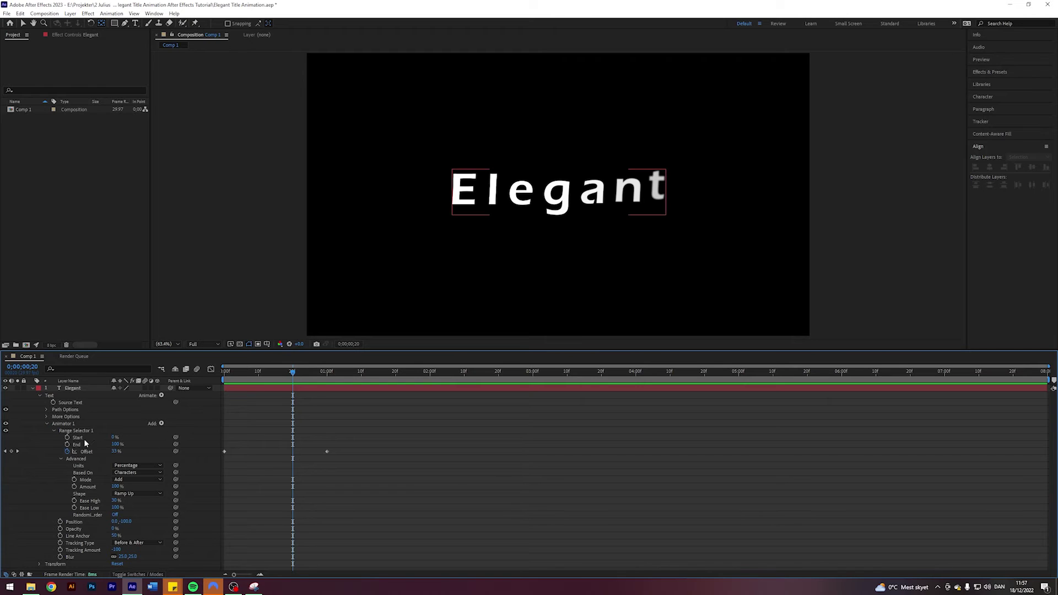
Add a second Position animator with its Y offset set to 40.
click(161, 395)
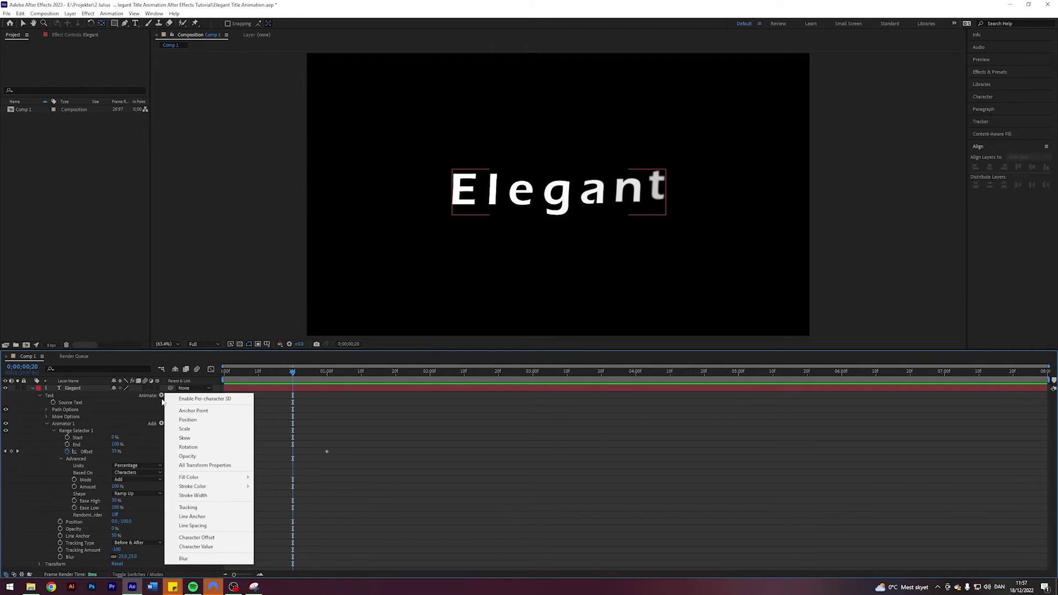
click(188, 420)
scroll(89, 529, down, 1)
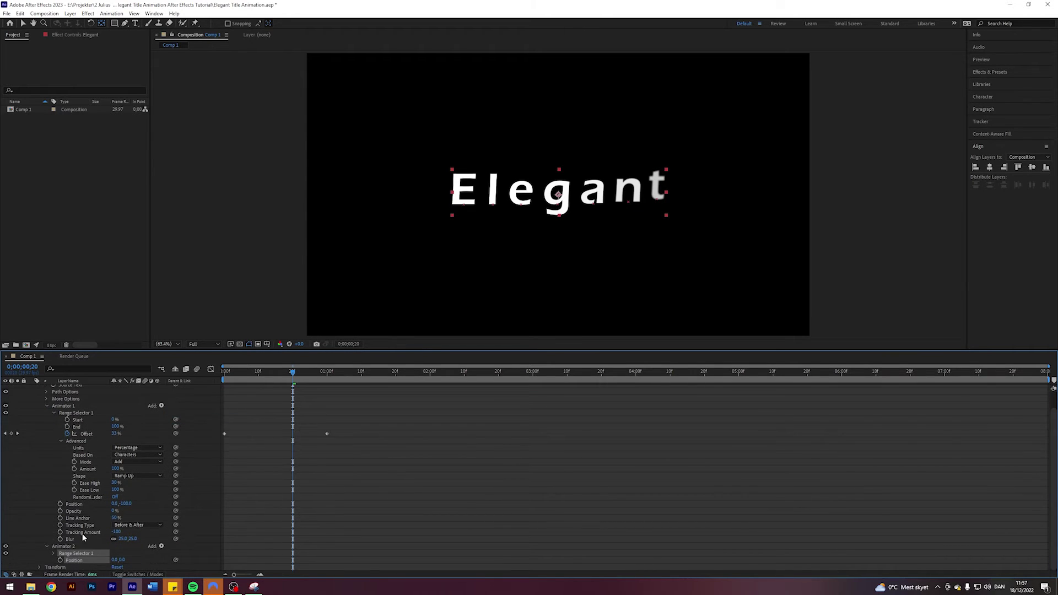
click(124, 561)
text(40)
key(Return)
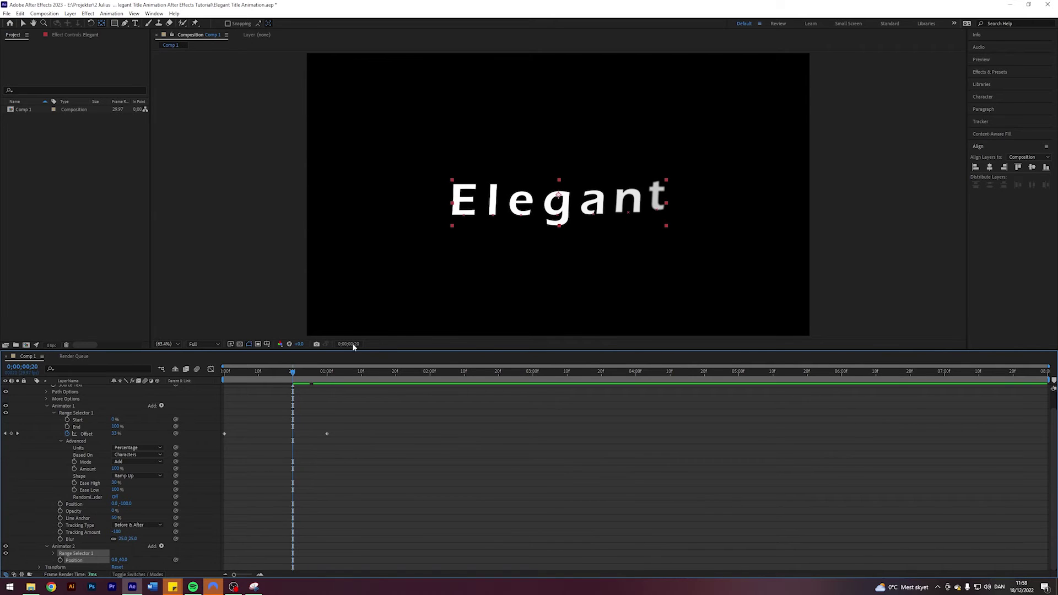
Keyframe Animator 2's Offset from -100% to 100% at 0;00;01;10.
click(54, 554)
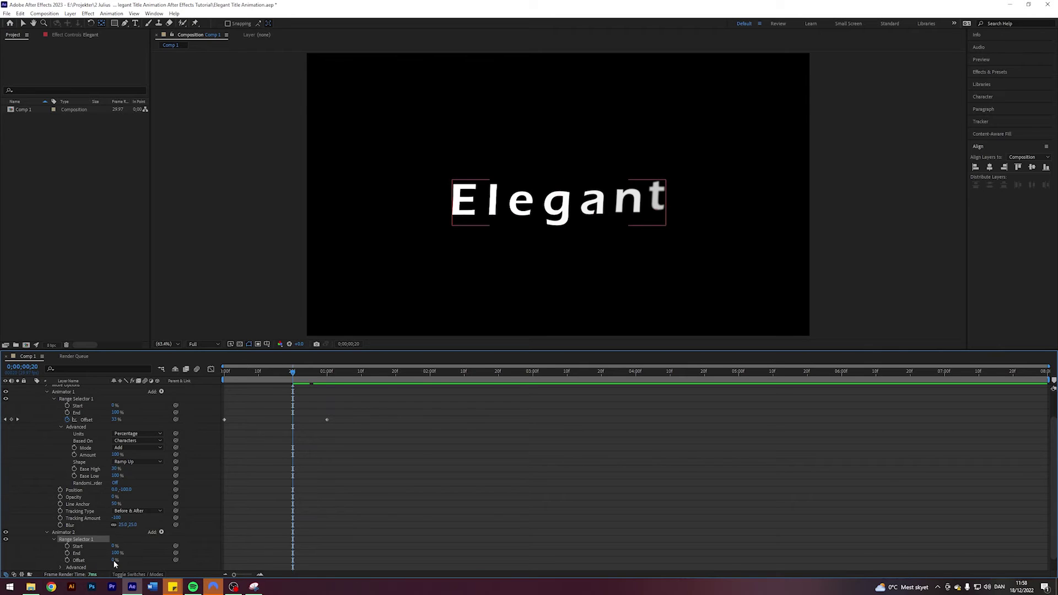
click(114, 560)
text(-100)
key(Return)
click(67, 559)
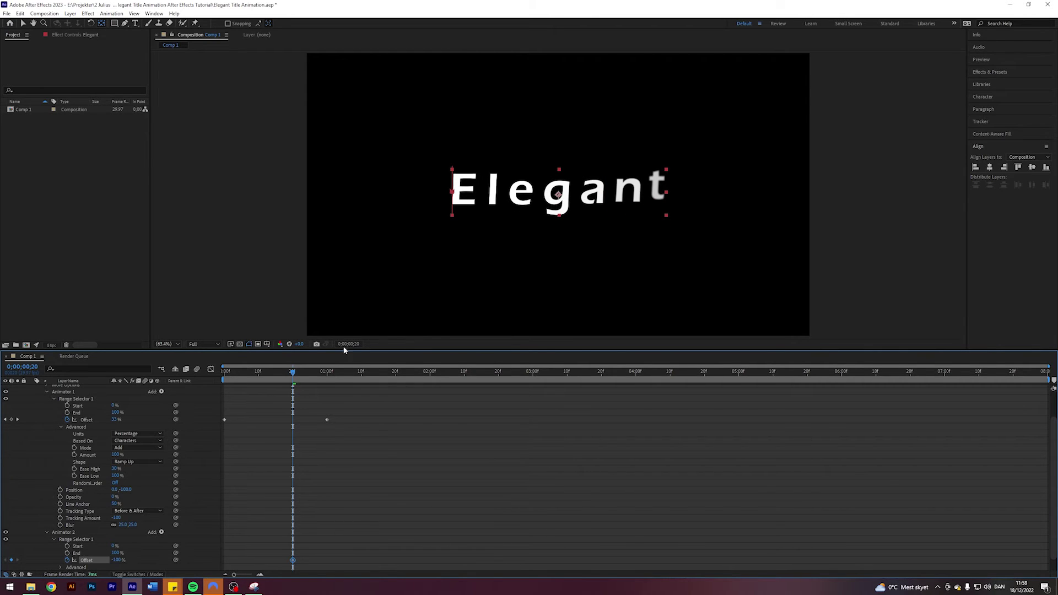
drag(296, 379, 361, 375)
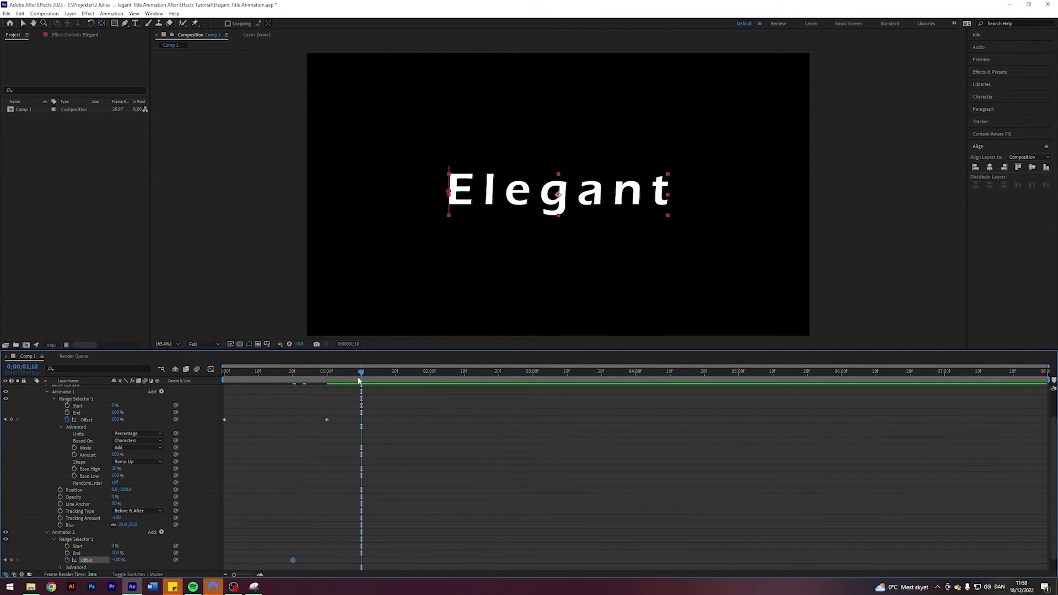
click(115, 560)
text(100)
key(Return)
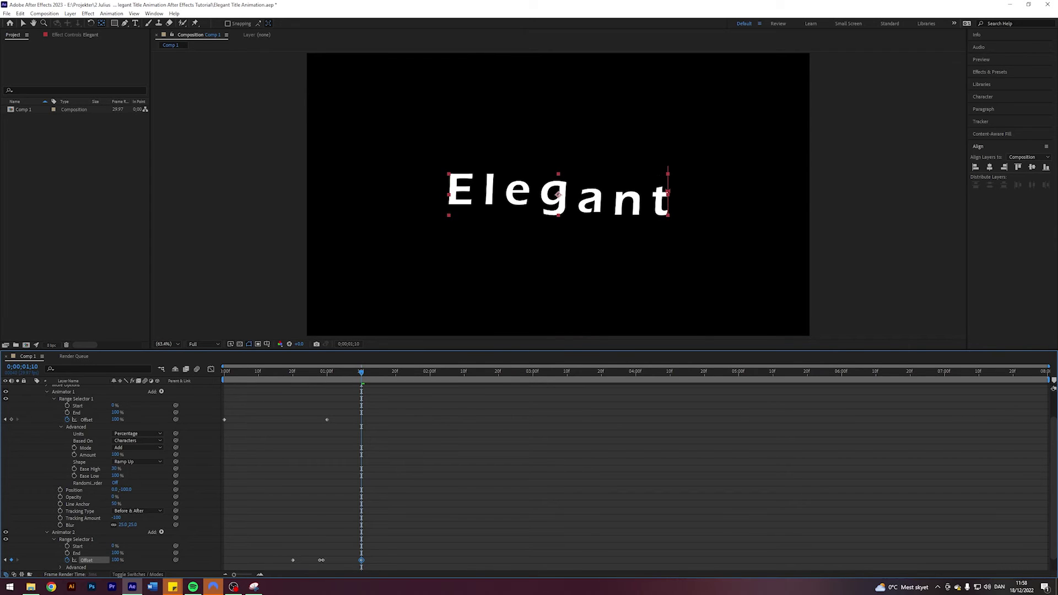
mouse_move(358, 370)
mouse_down()
mouse_move(312, 373)
mouse_move(354, 370)
mouse_up()
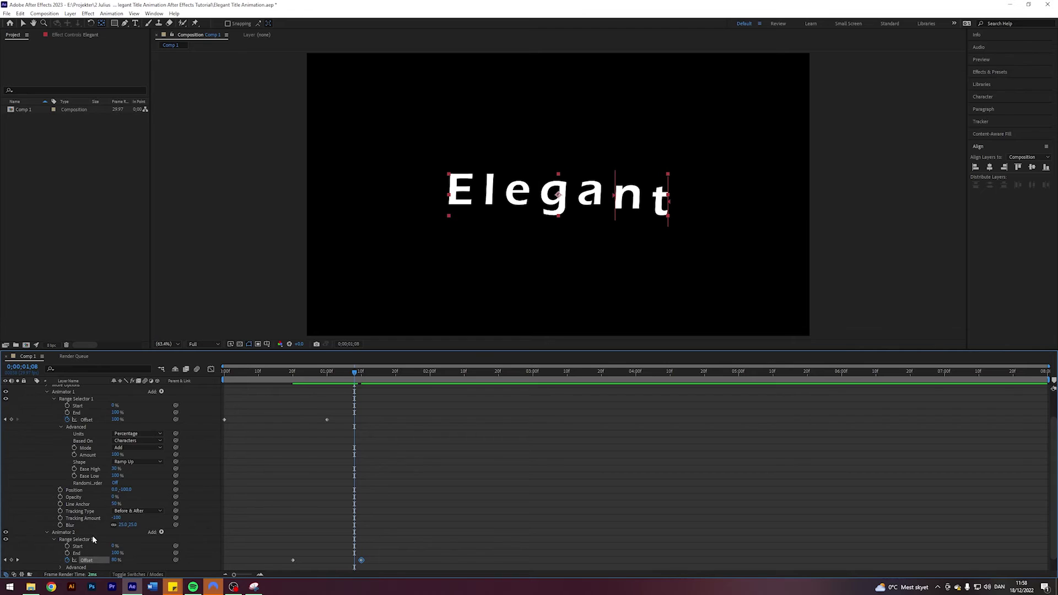
Set Animator 2's range Shape to Ramp Up, scrub Ease High and Ease Low to 50%, and preview.
click(60, 567)
scroll(95, 544, down, 4)
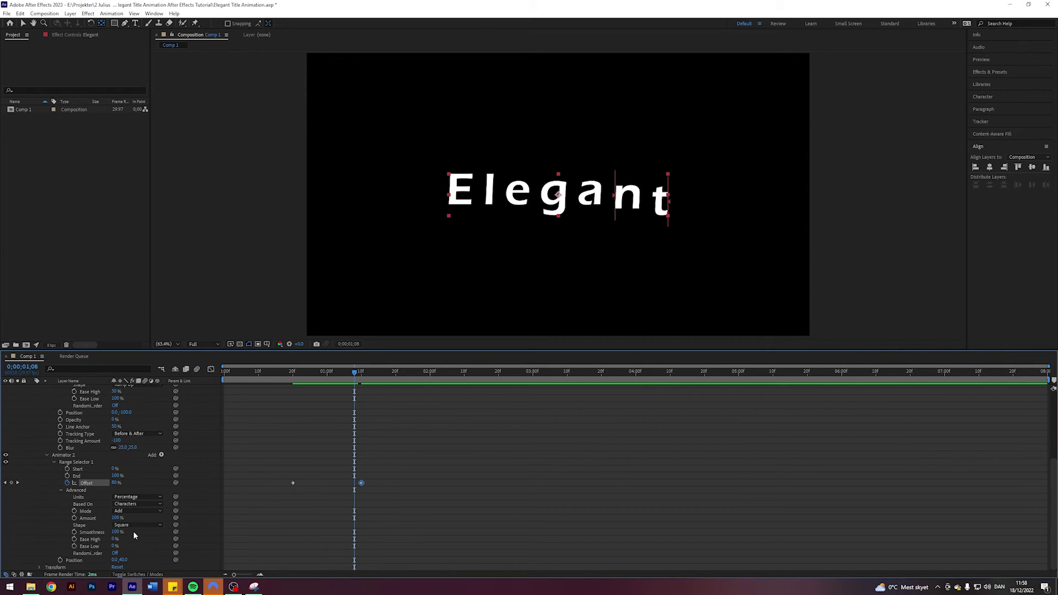
click(134, 526)
click(135, 480)
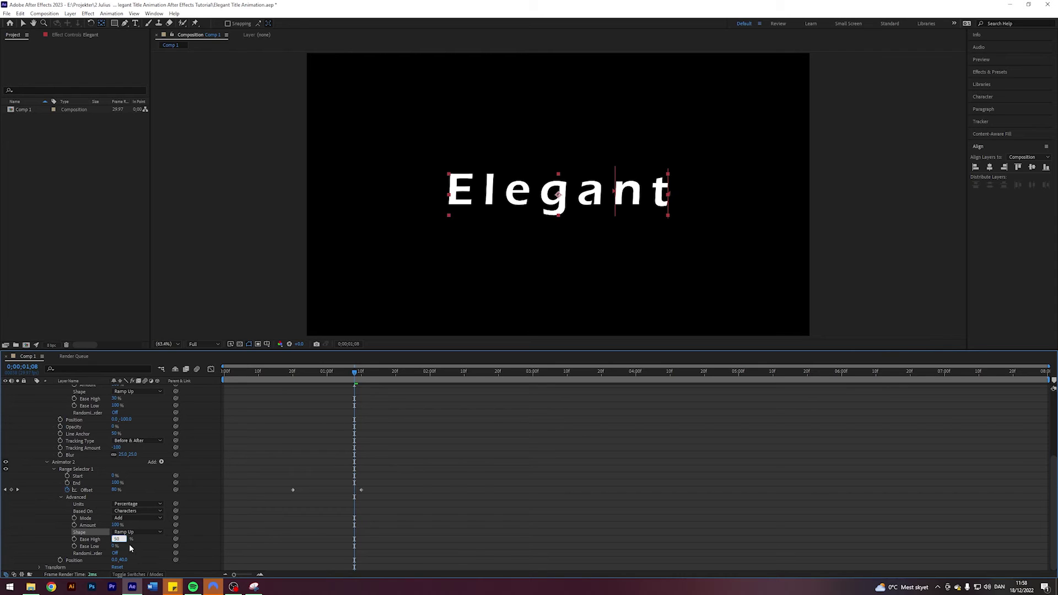
drag(119, 546, 146, 545)
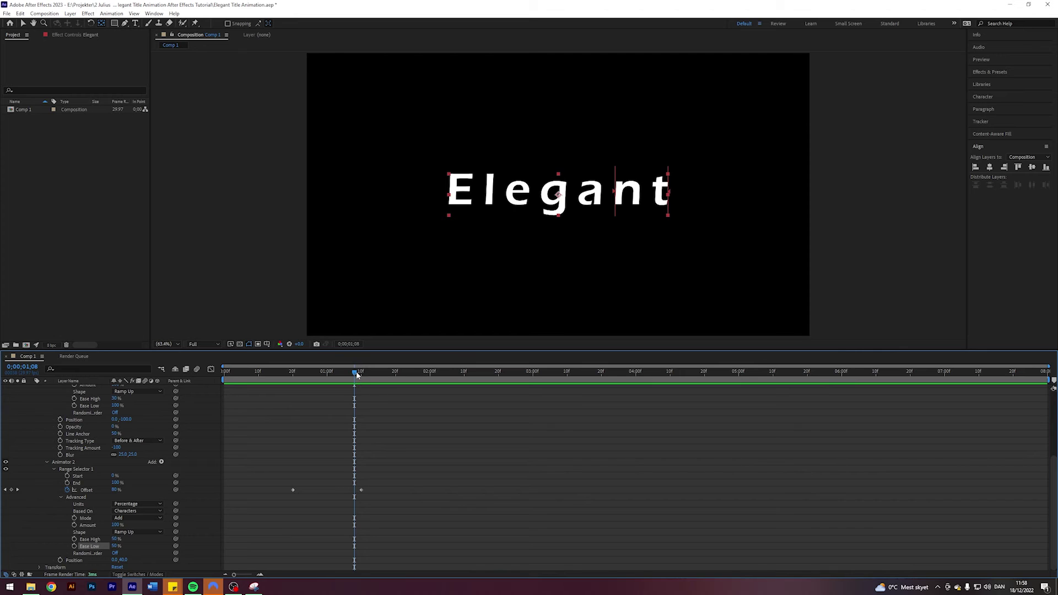
key(space)
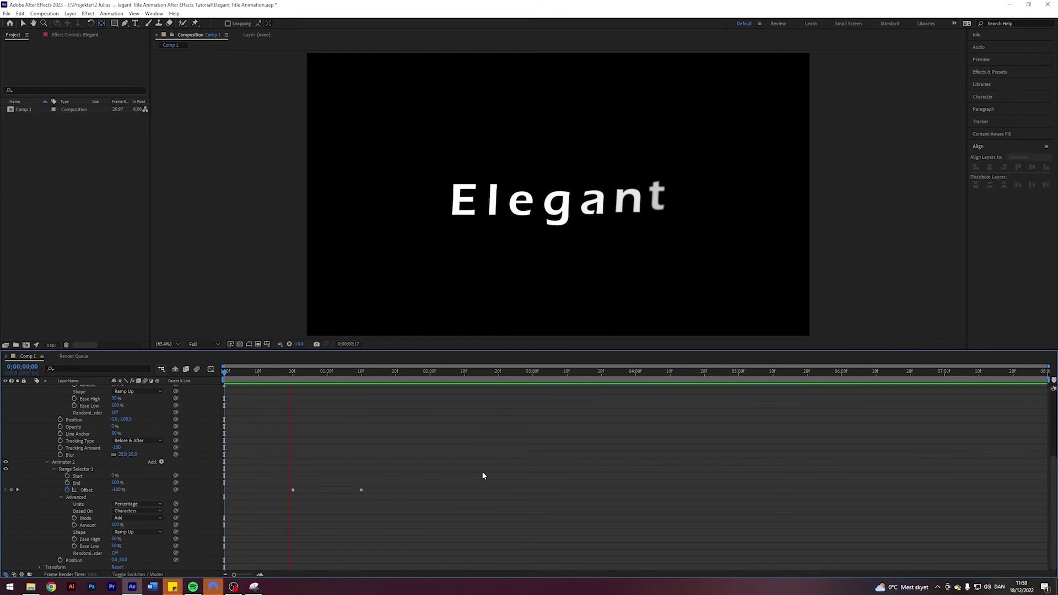
click(234, 376)
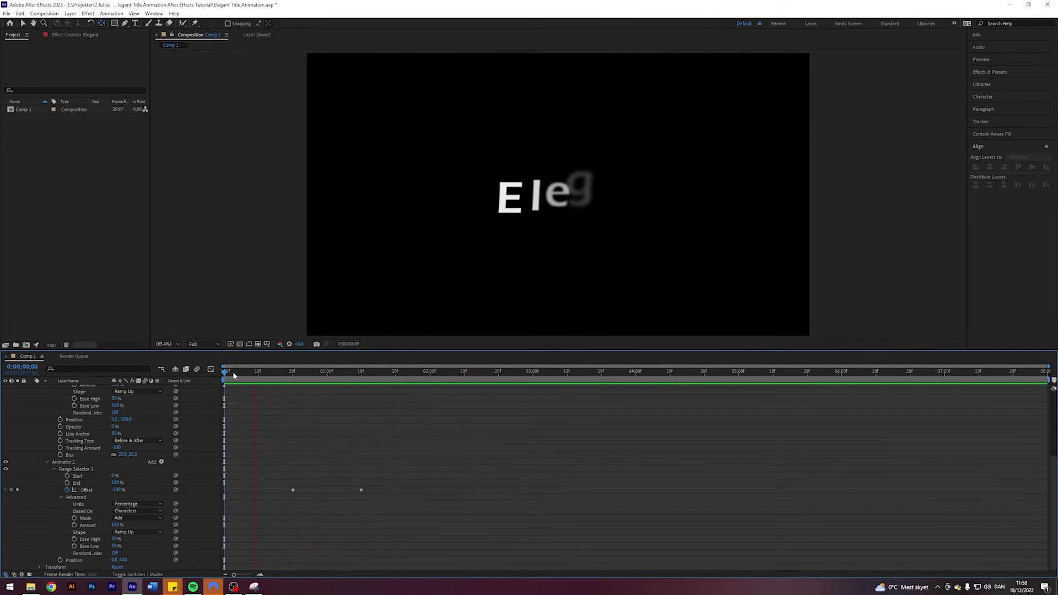
key(space)
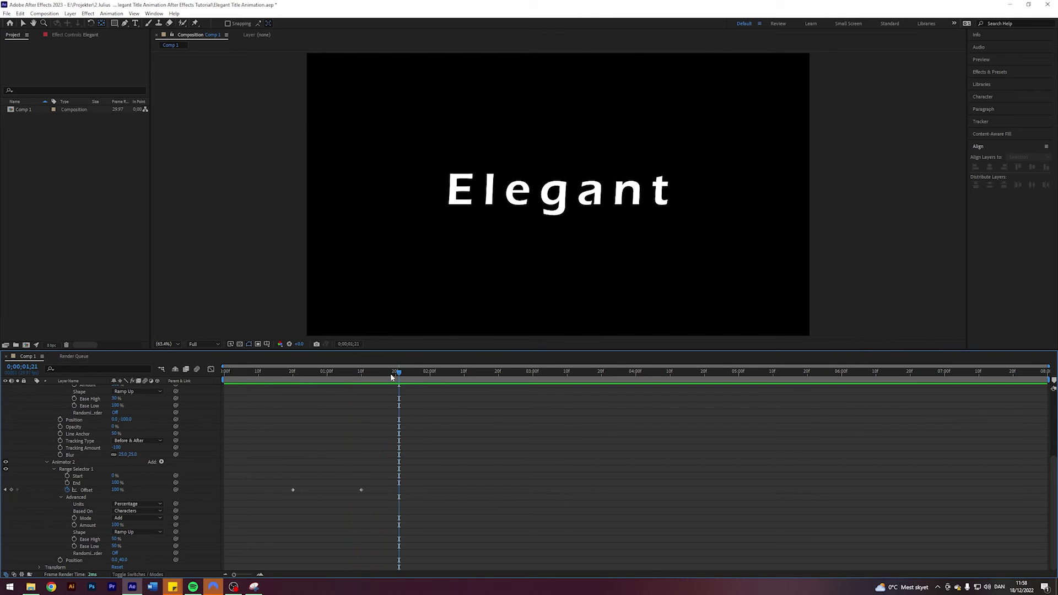
click(361, 372)
scroll(110, 469, up, 5)
click(75, 389)
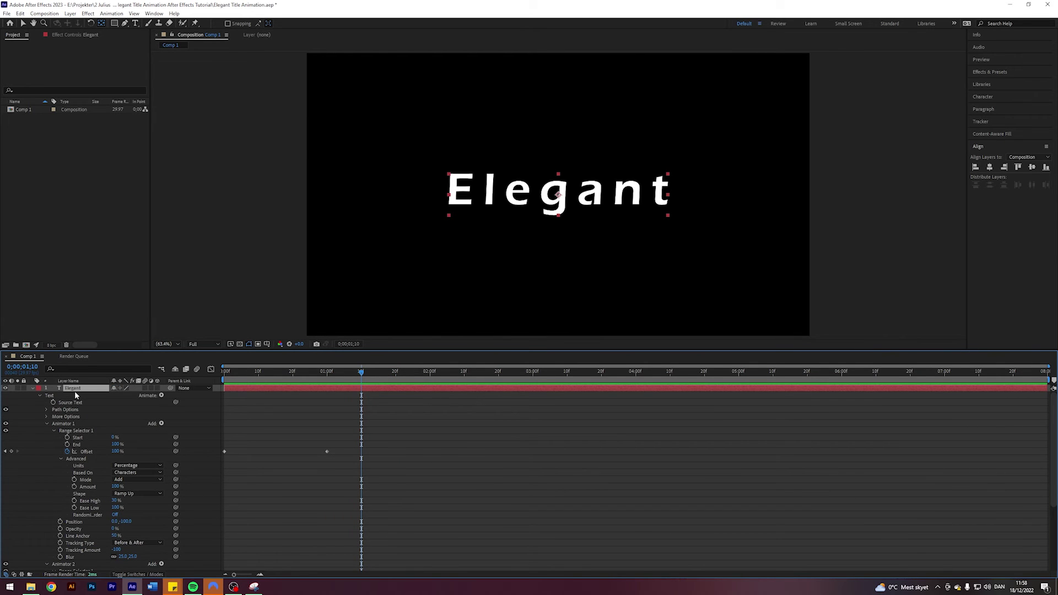
scroll(78, 511, down, 4)
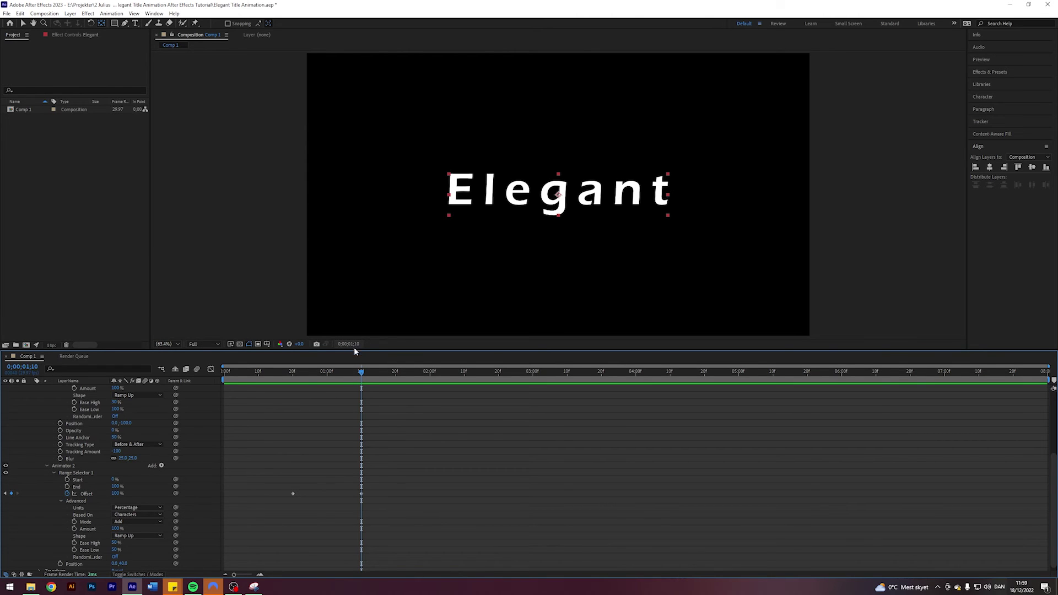
scroll(70, 449, up, 4)
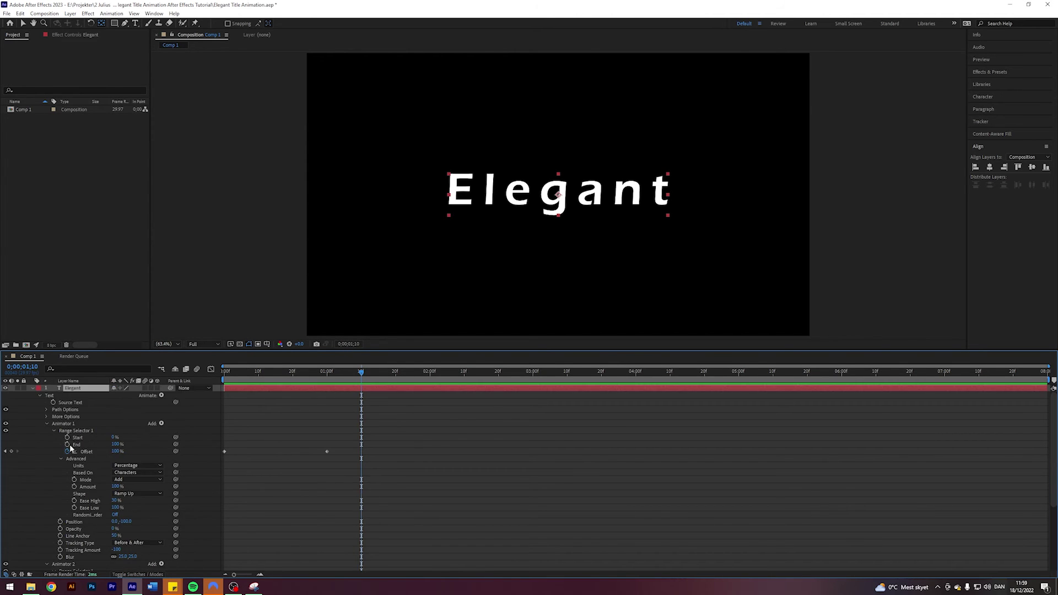
key(s)
Keyframe Scale at 100% at 0;00;01;10 and 110% at 0;00;01;20, then select both keyframes.
click(53, 396)
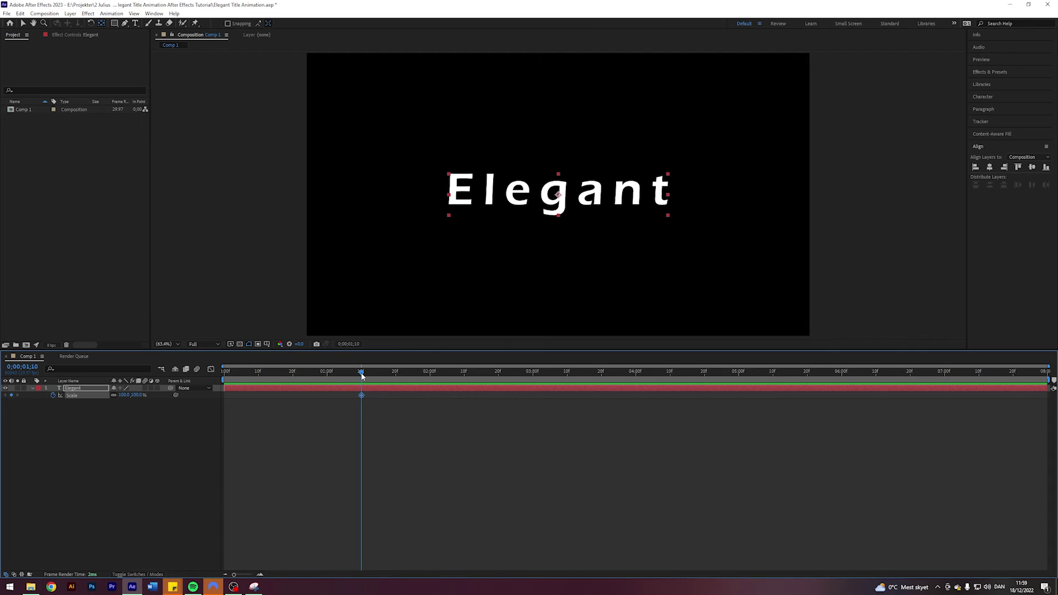
drag(361, 372, 395, 374)
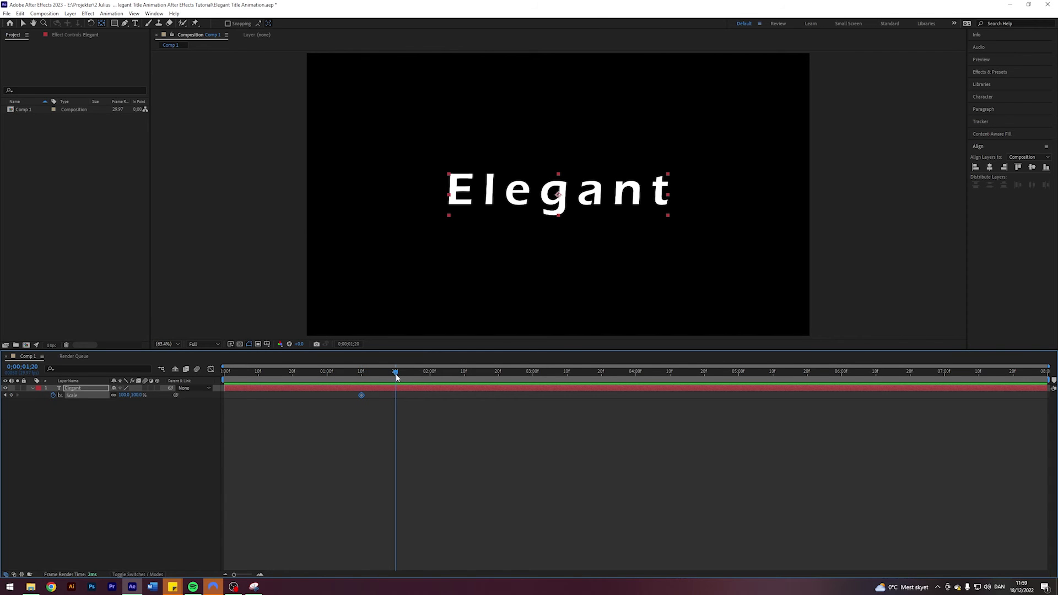
click(124, 395)
text(110)
key(Return)
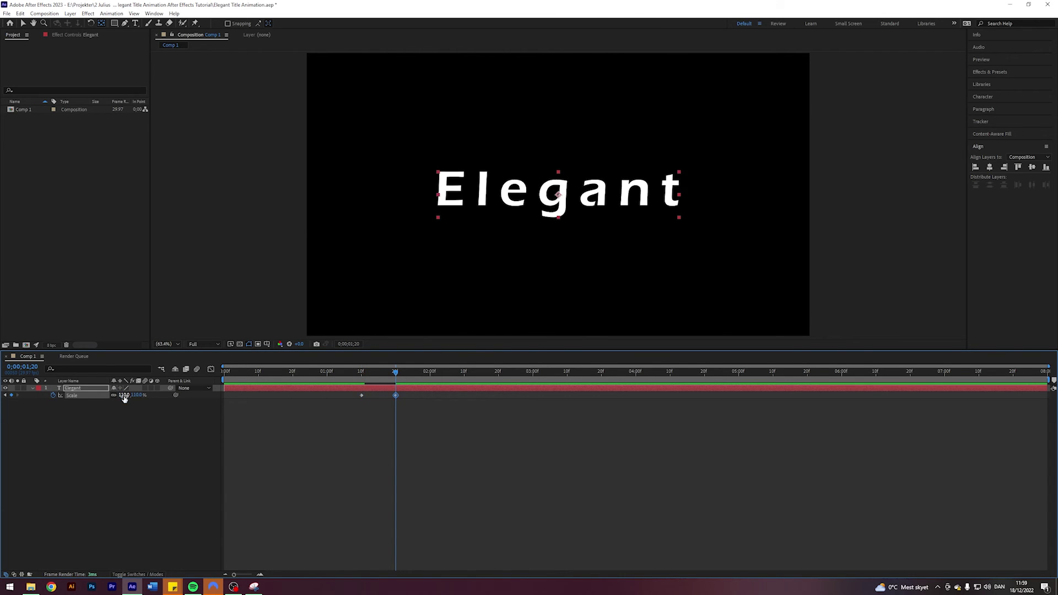
drag(431, 412, 356, 393)
In the Graph Editor, drag the Scale keyframes' influence handles inward for a sharp speed spike.
click(212, 372)
drag(395, 371, 379, 373)
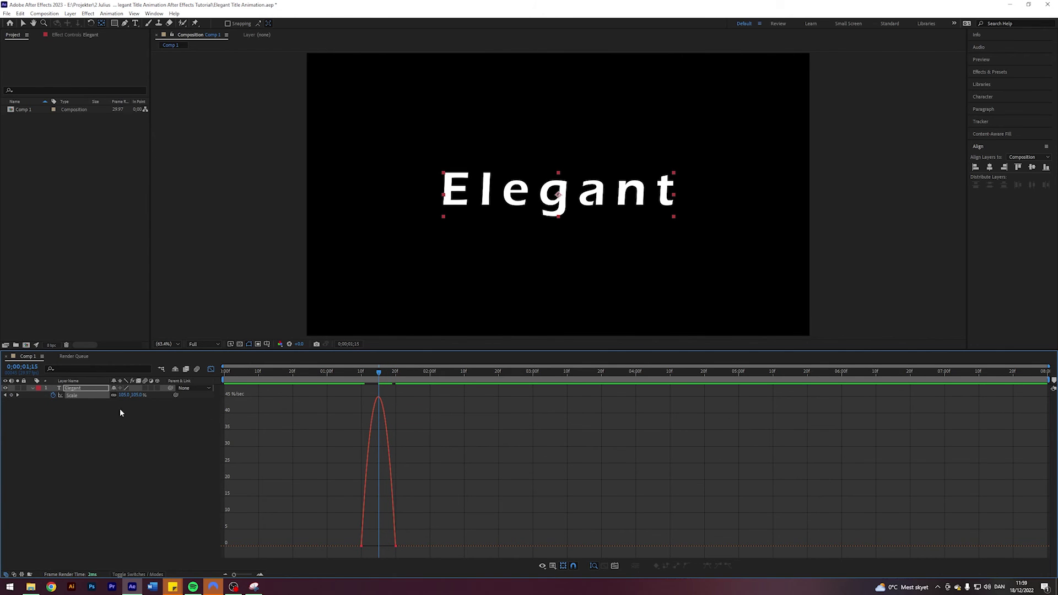
click(76, 397)
drag(367, 545, 384, 546)
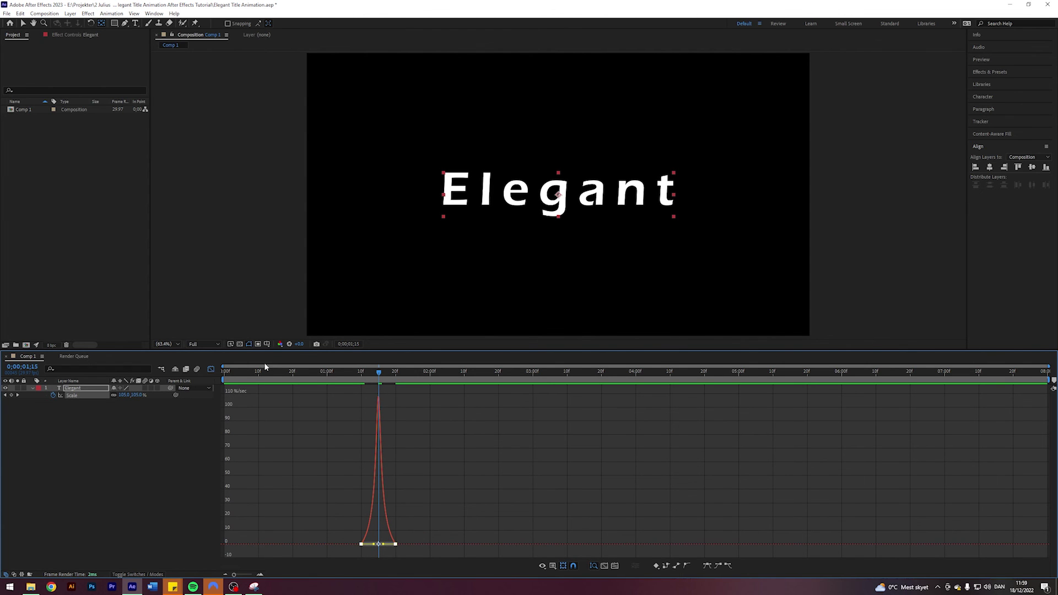